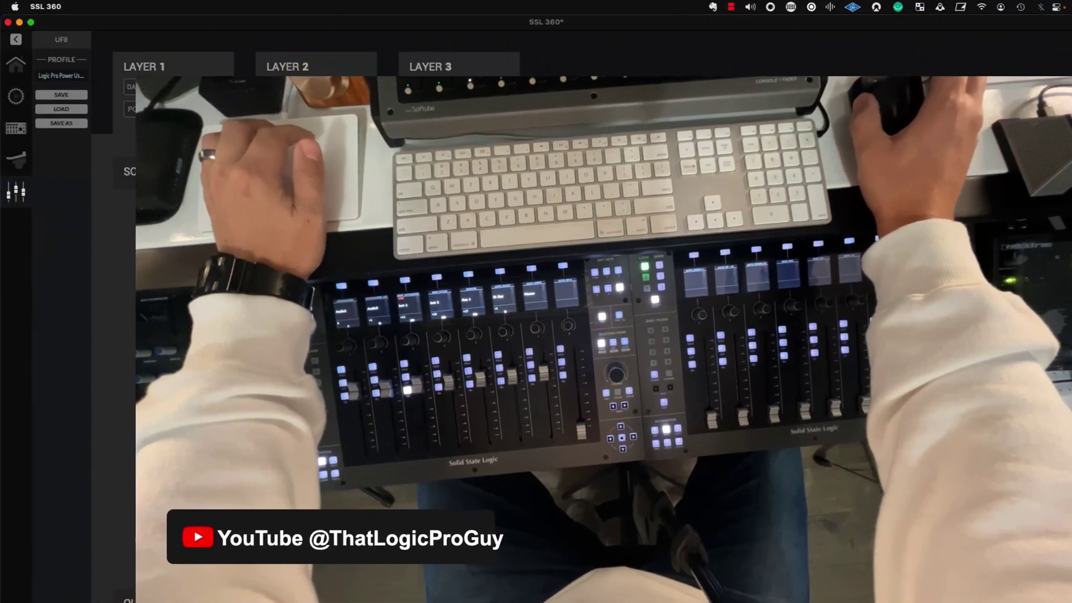
Assign UF8 Layer 2 to DAW 2 (Logic Pro) and Layer 3 to DAW 3 (Logic Pro)
left_click(319, 88)
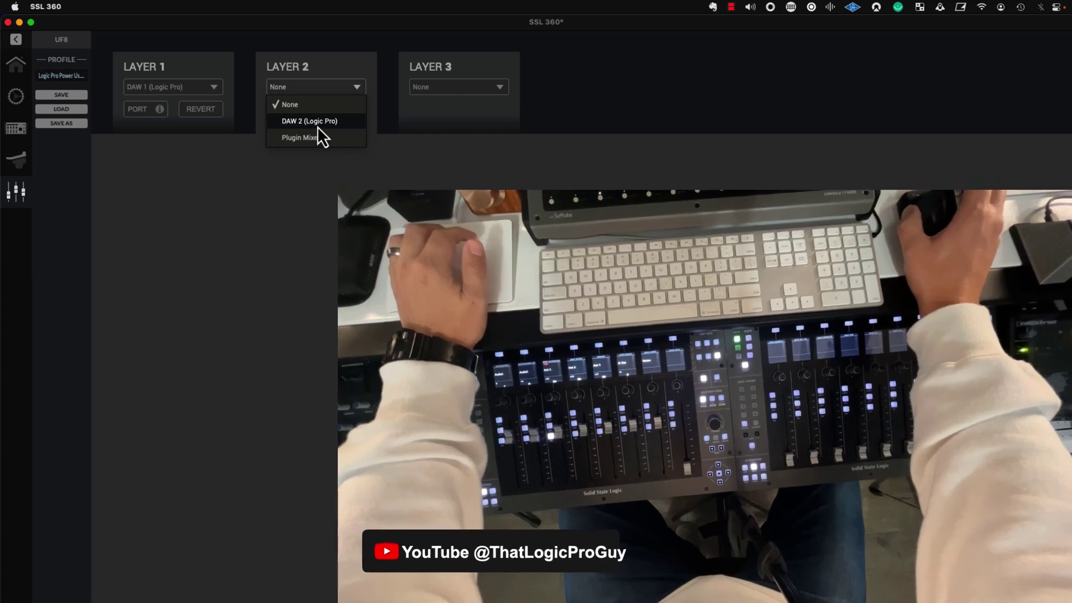
left_click(317, 125)
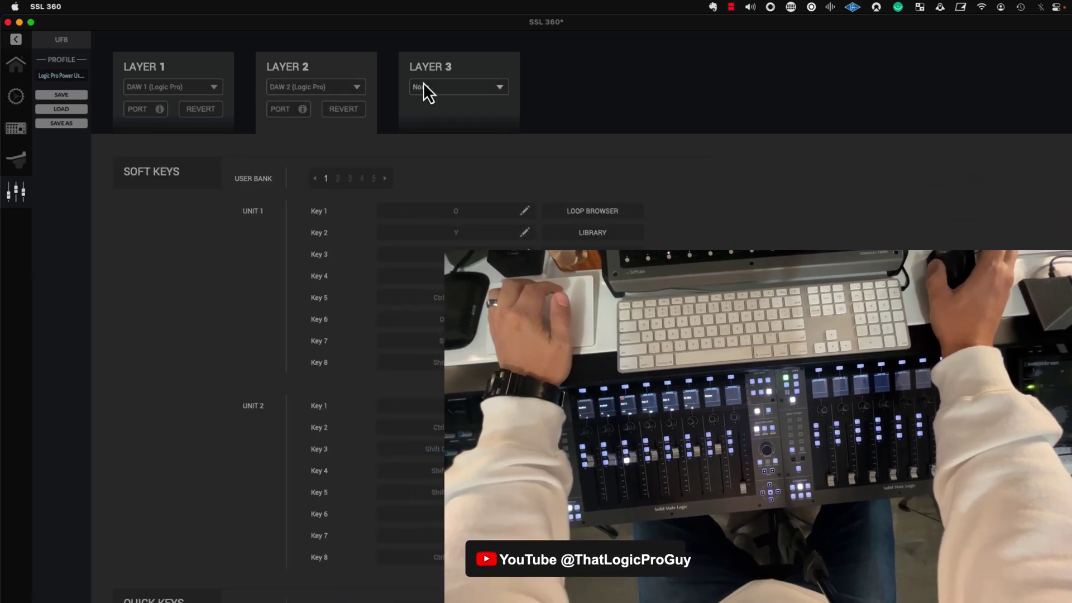
left_click(425, 87)
left_click(448, 121)
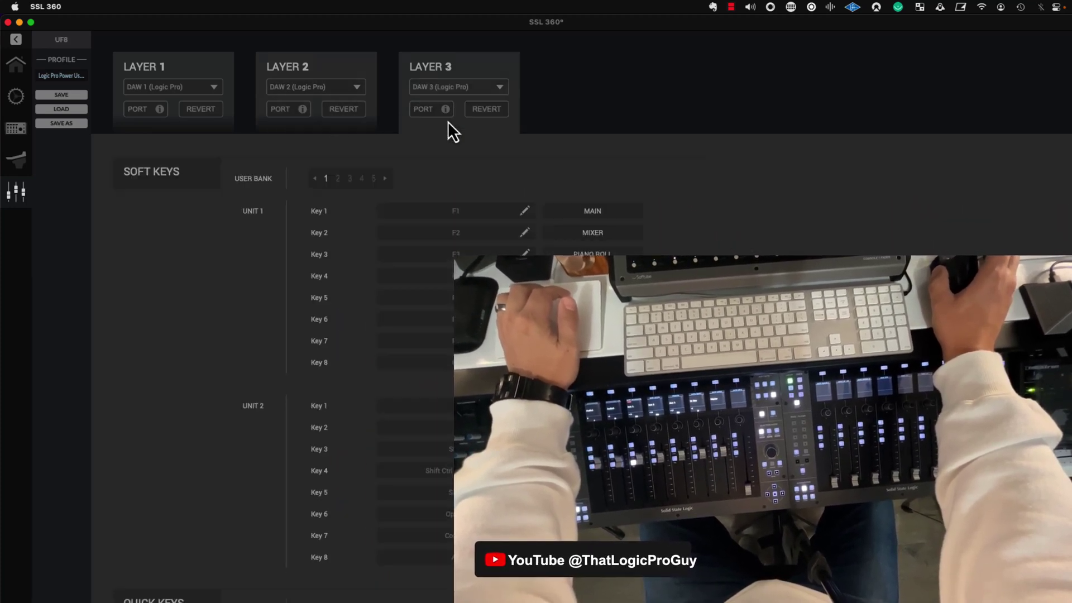
Look through the soft key assignments of Layers 1, 2 and 3
left_click(333, 72)
left_click(210, 67)
left_click(360, 70)
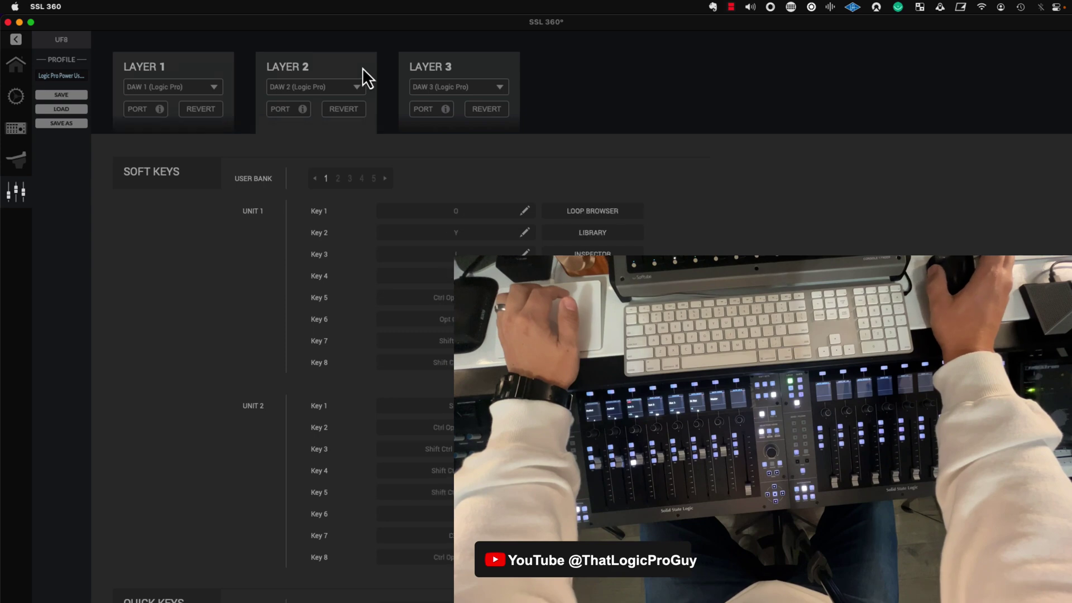
left_click(469, 65)
left_click(207, 65)
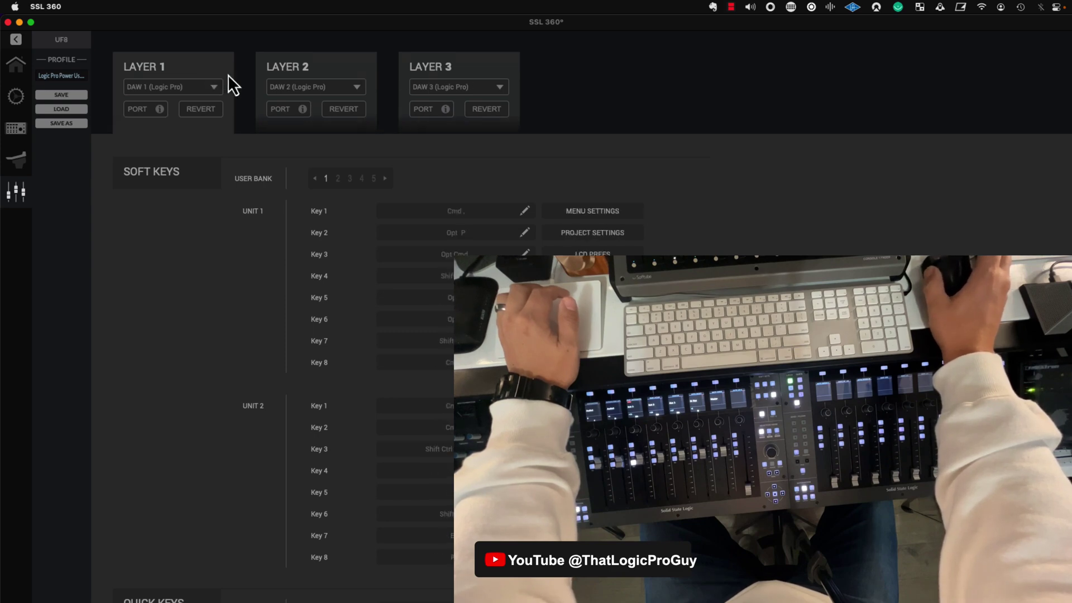
Read the port configuration instructions for Layers 2 and 3, closing the information window when finished
left_click(304, 112)
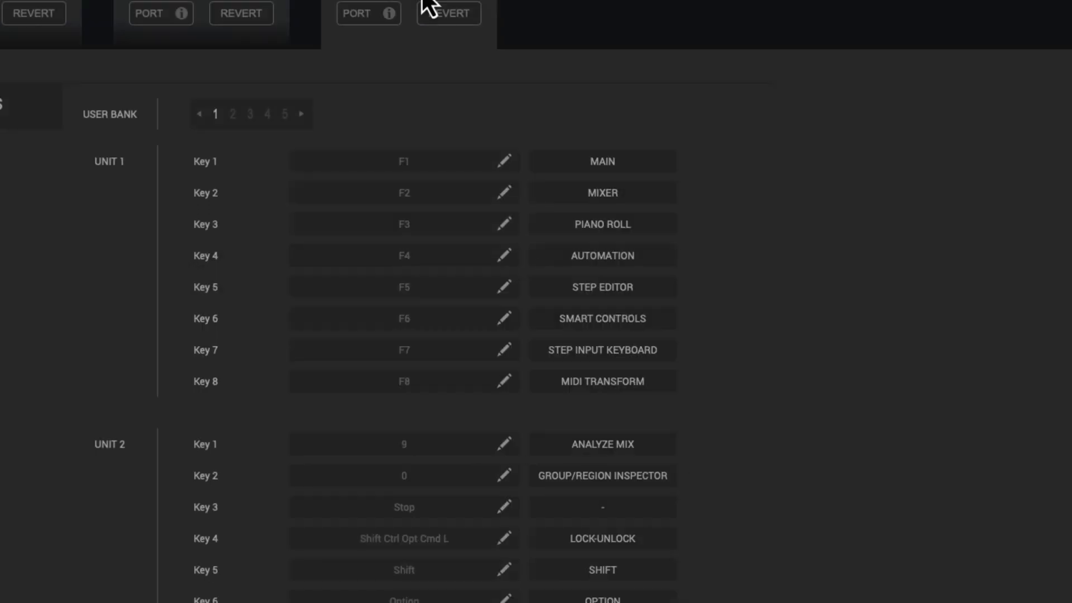
left_click(390, 13)
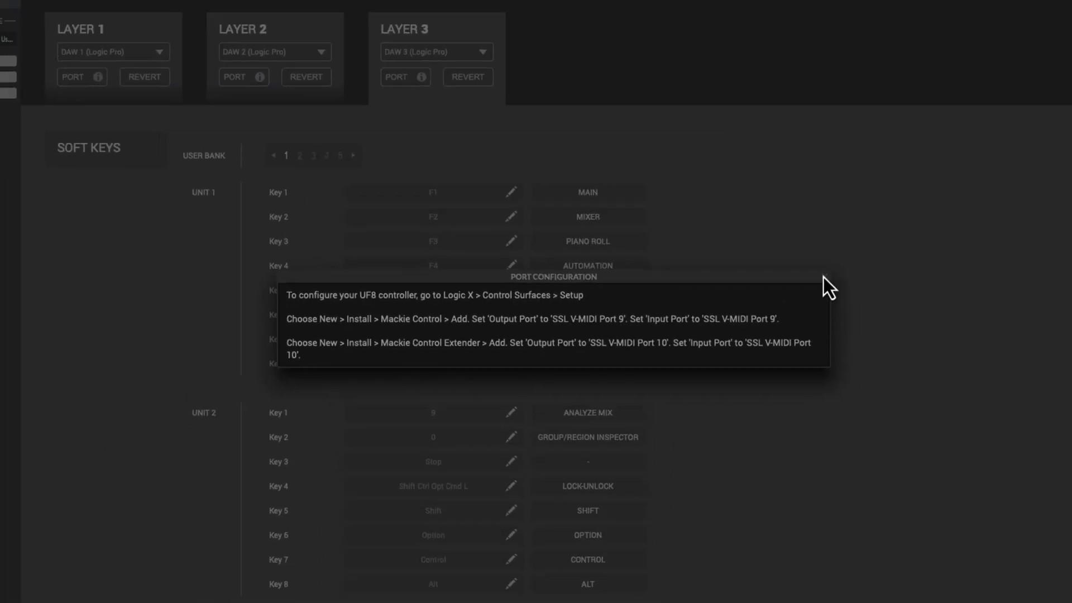
left_click(906, 270)
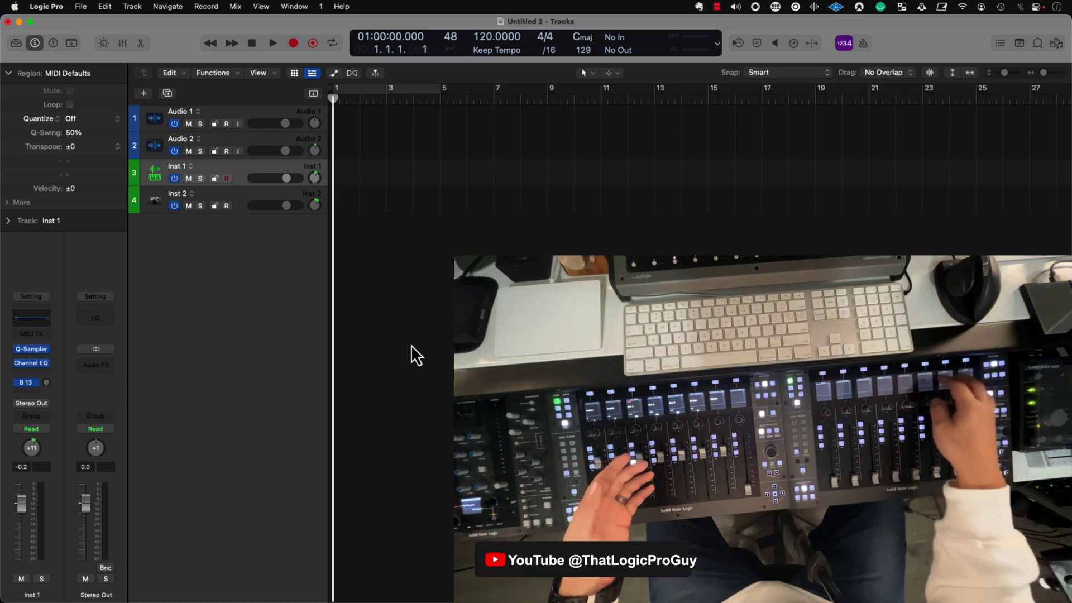
Open Control Surface Setup in Logic Pro and examine the ports of the existing Mackie Control and Mackie Control Extender
key("alt+shift+k")
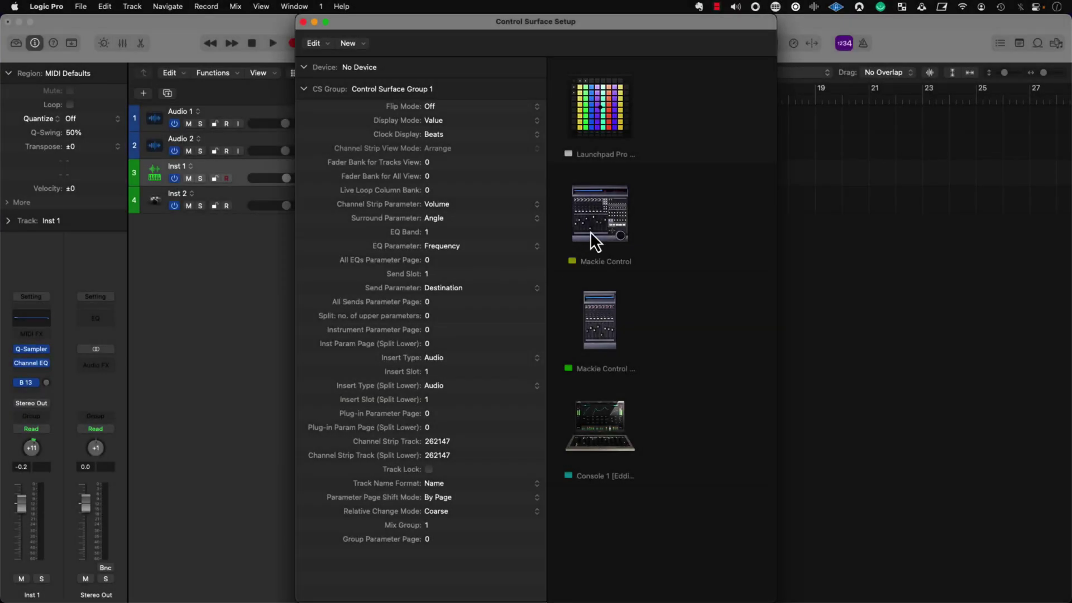
left_click(597, 235)
left_click(603, 314)
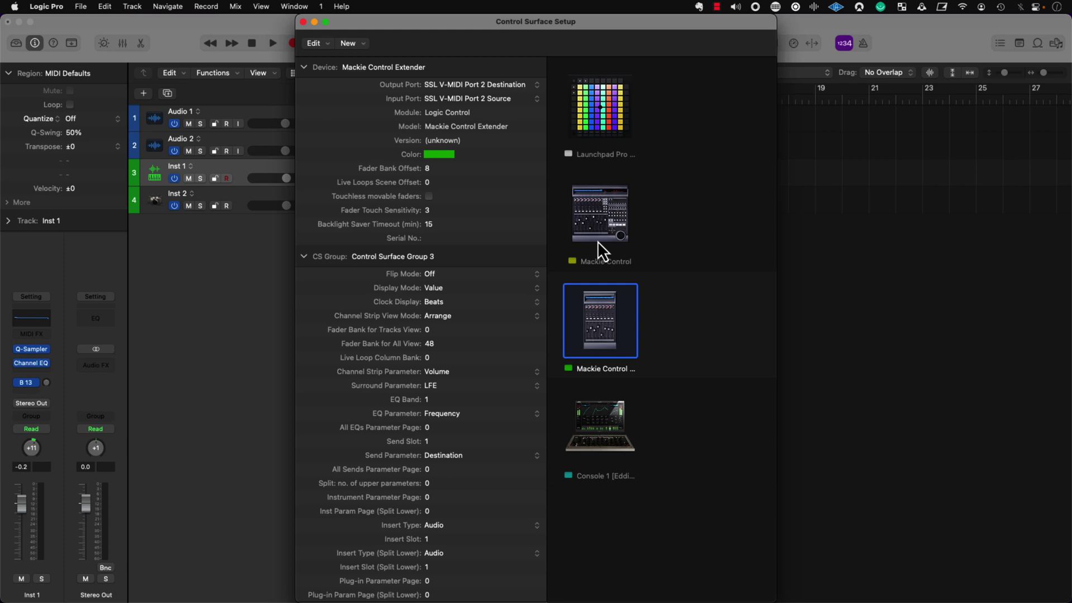
left_click(598, 230)
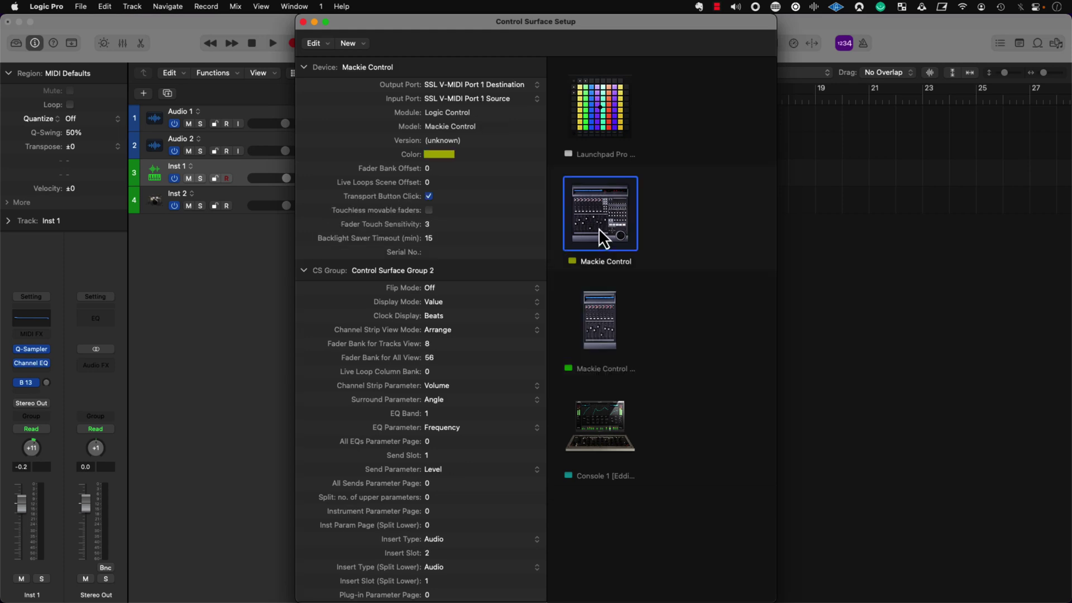
Install a second Mackie Control, finding the model by filtering the device list for "mackie"
left_click(354, 43)
left_click(362, 58)
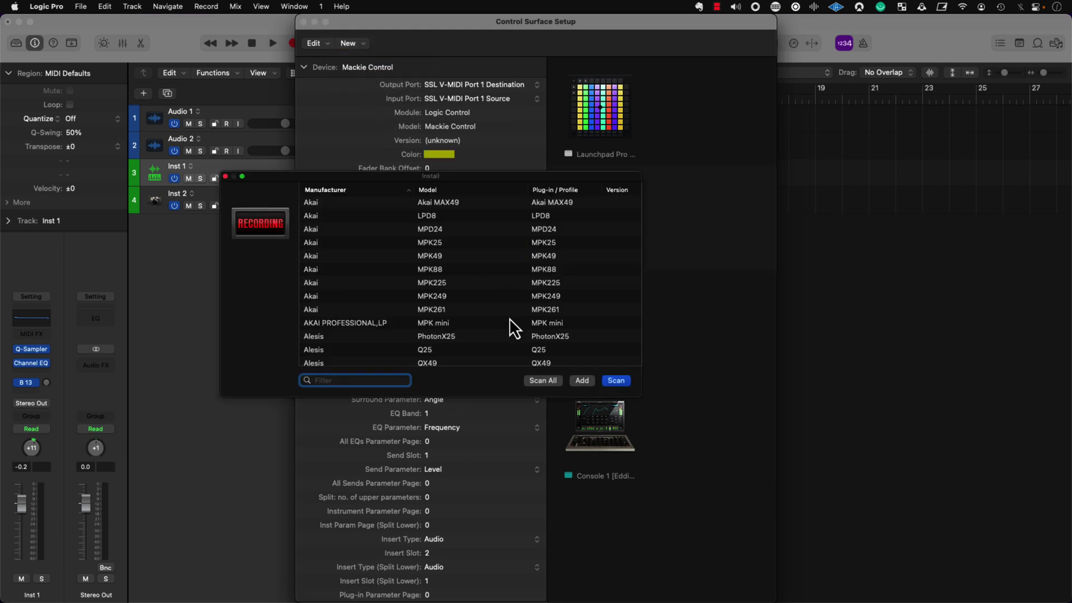
type("mackie")
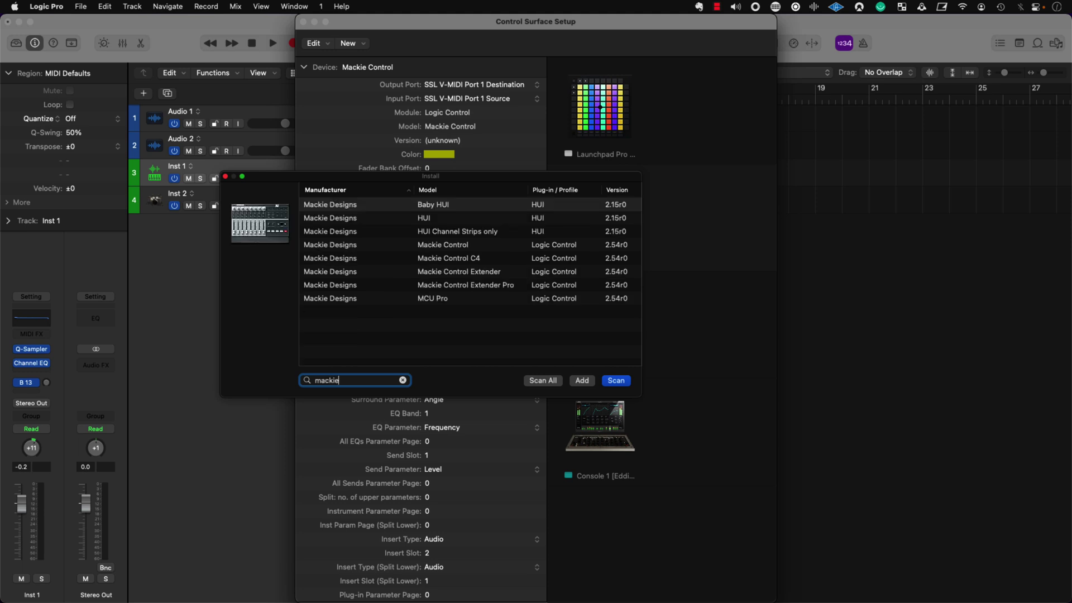
left_click(467, 247)
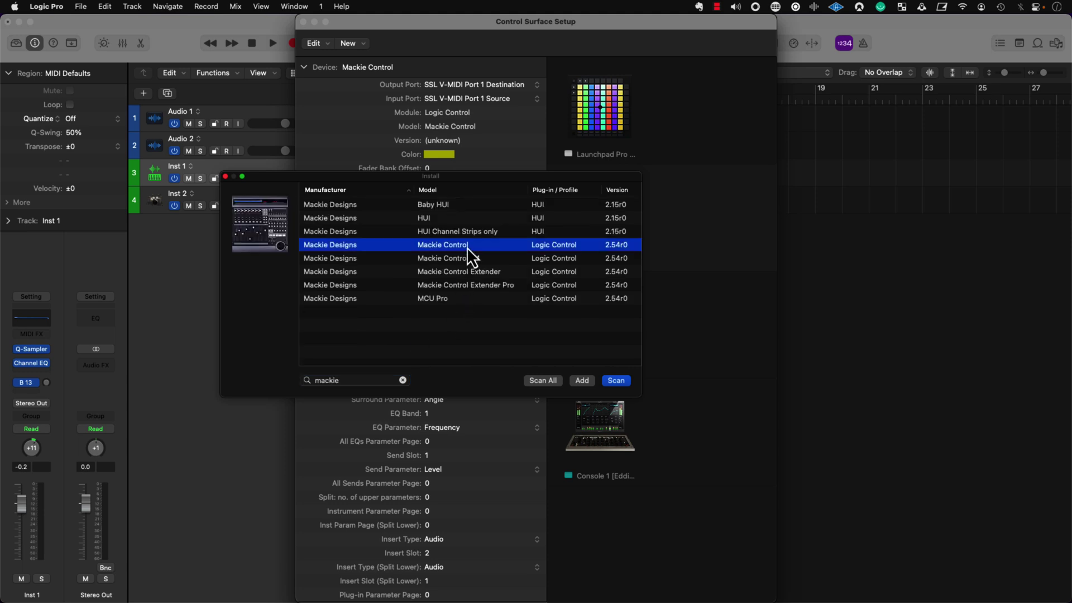
left_click(581, 382)
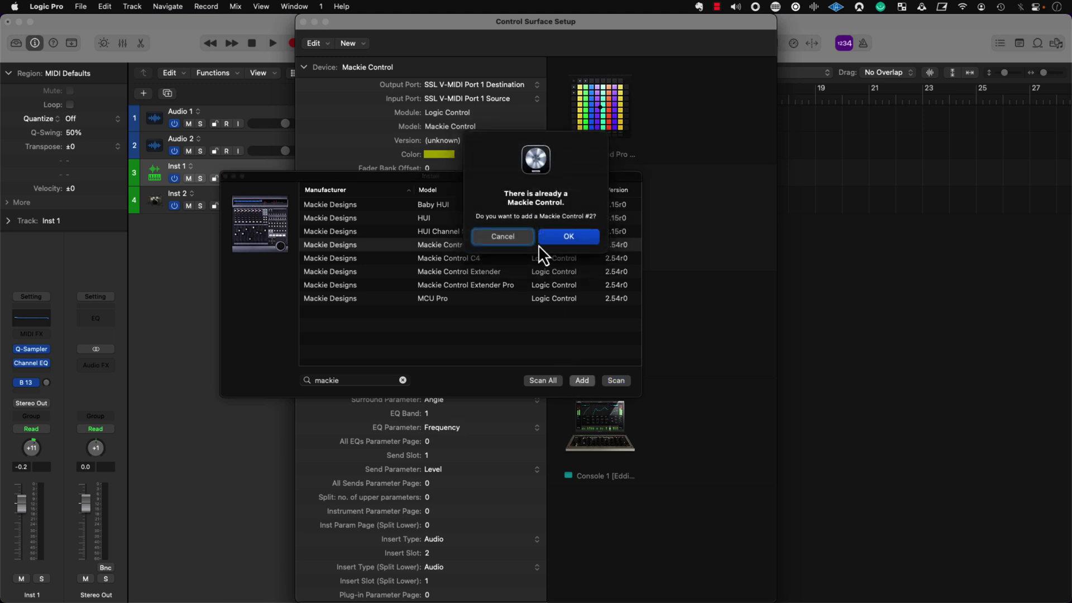
left_click(558, 240)
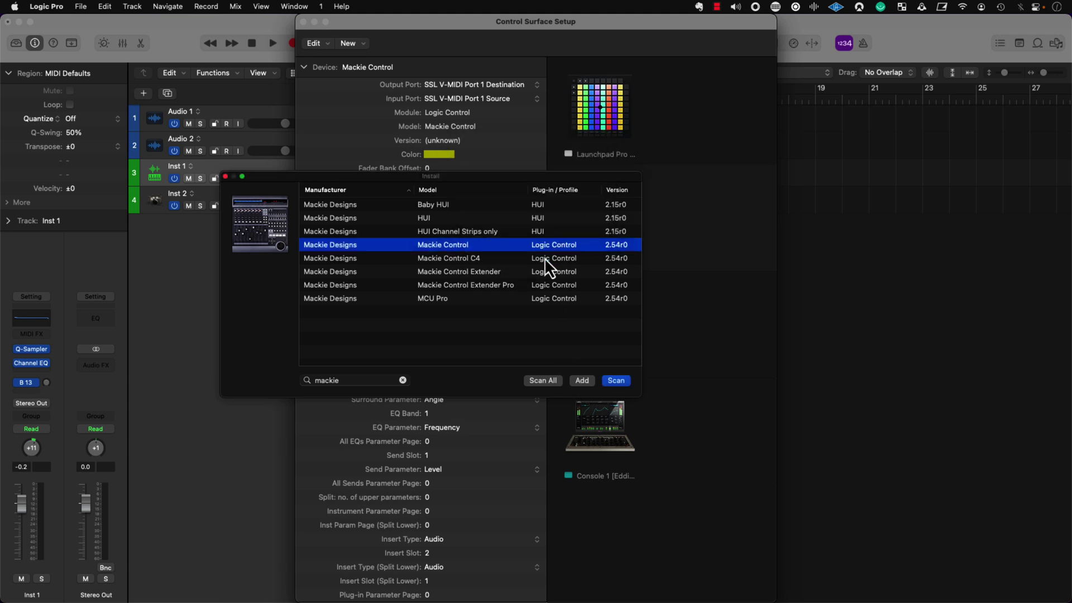
Install a second Mackie Control Extender and move the Install window clear of the setup window
left_click(497, 273)
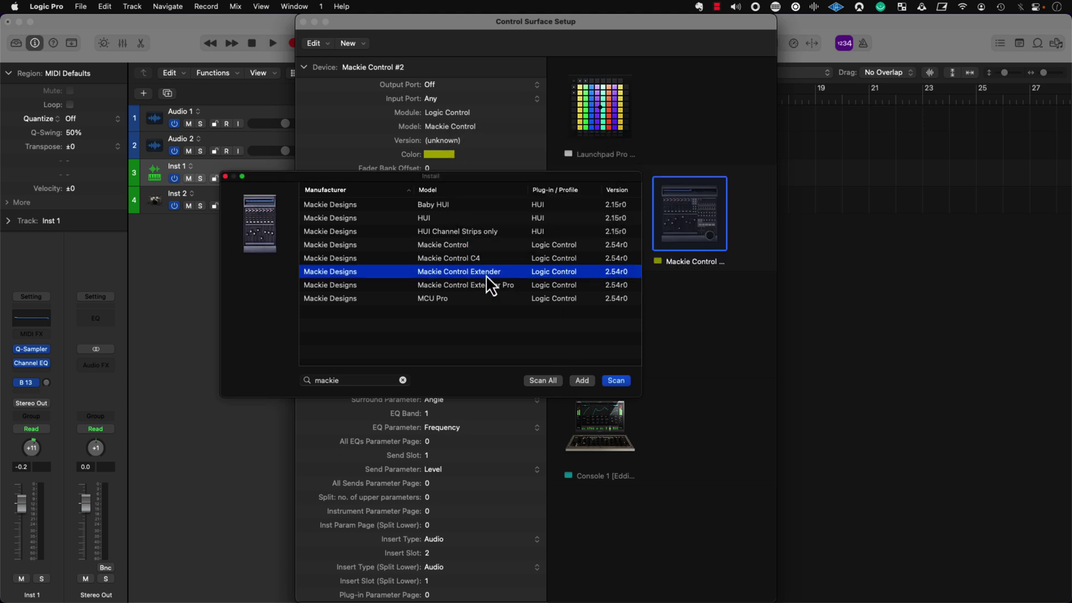
left_click(581, 381)
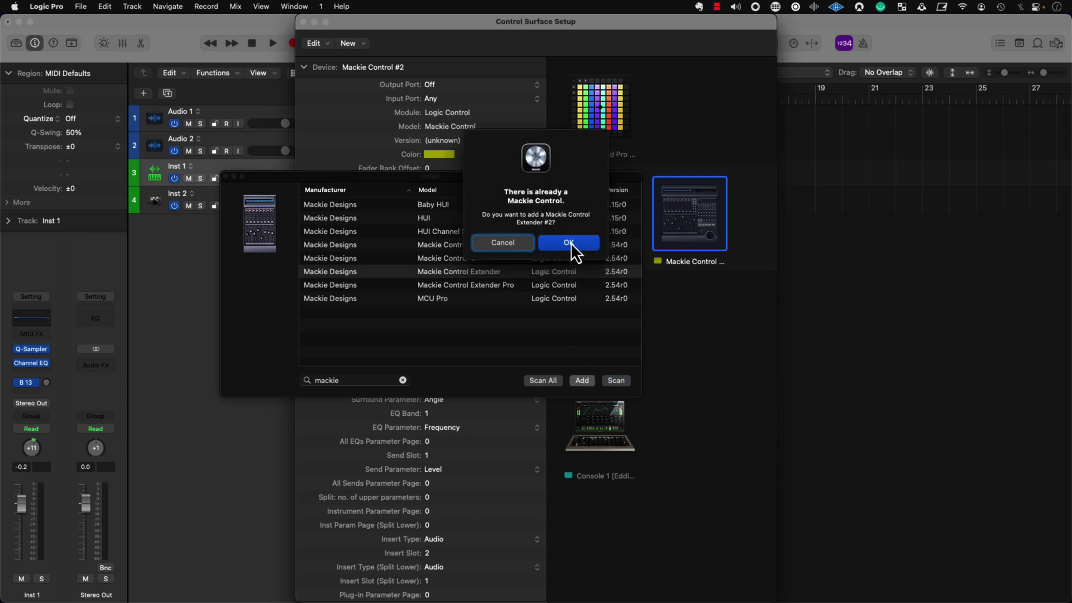
left_click(569, 242)
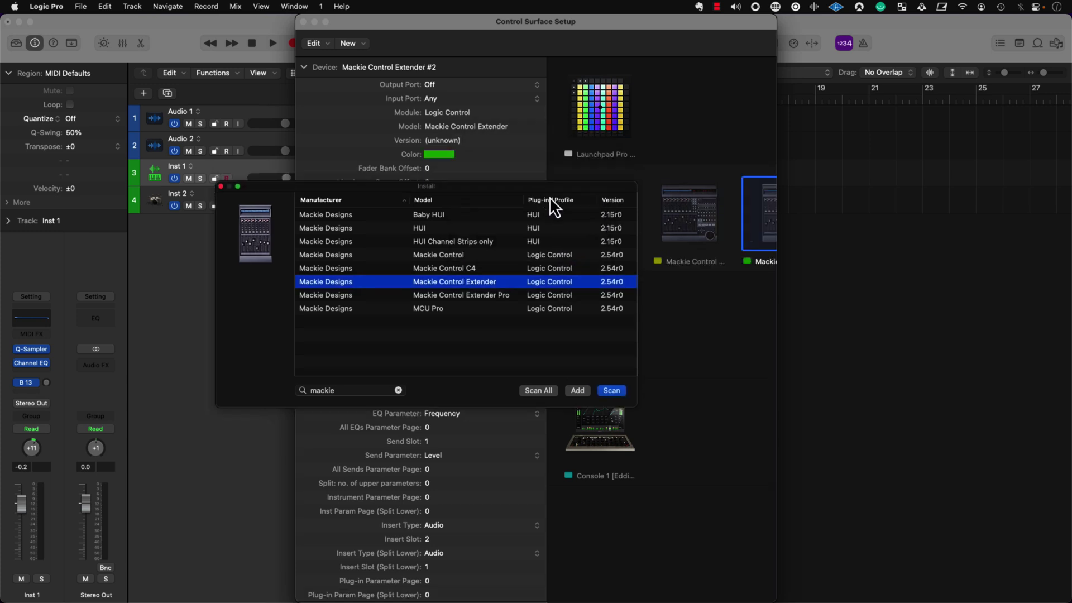
left_click_drag(553, 177, 995, 427)
Set the input port of the second Mackie Control to SSL V-MIDI Port 5 Source
scroll(664, 325, "left", 3)
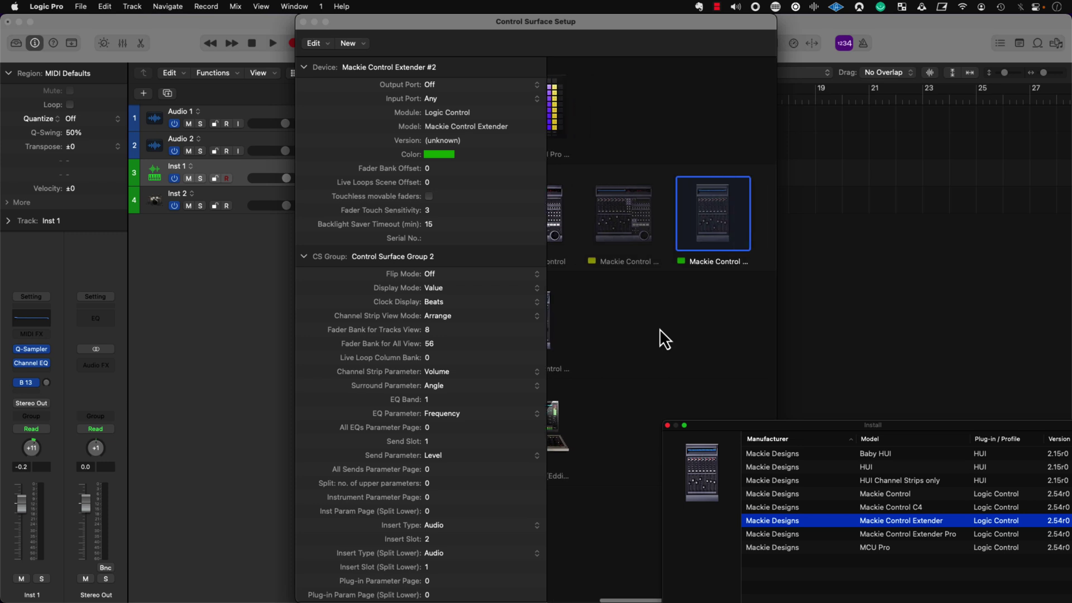
scroll(734, 258, "right", 3)
left_click(622, 223)
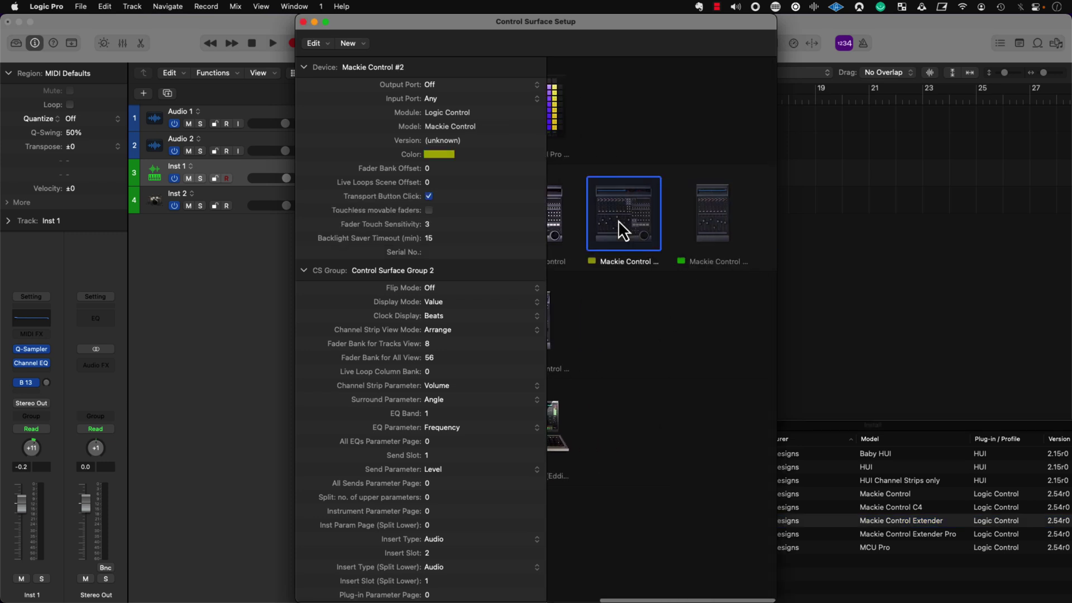
left_click(466, 101)
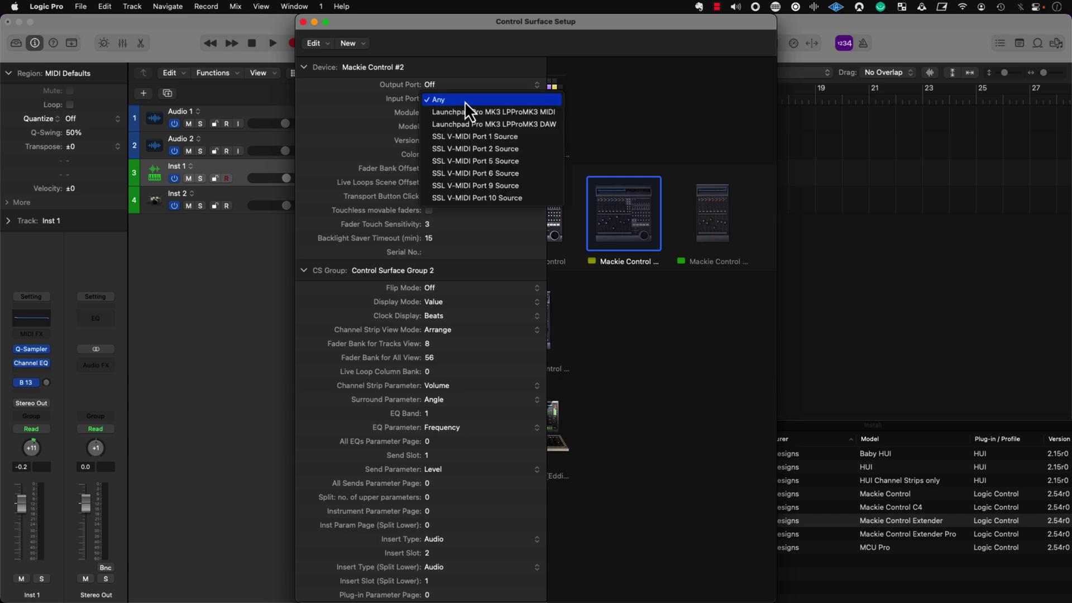
left_click(486, 164)
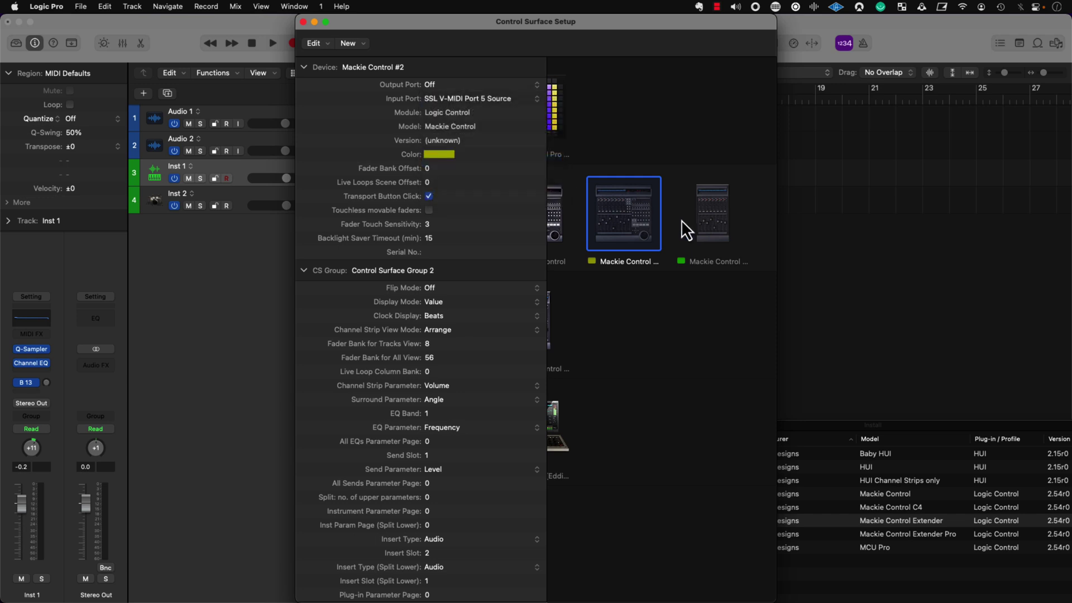
Set the input port of the second Mackie Control Extender to SSL V-MIDI Port 6 Source
left_click(712, 220)
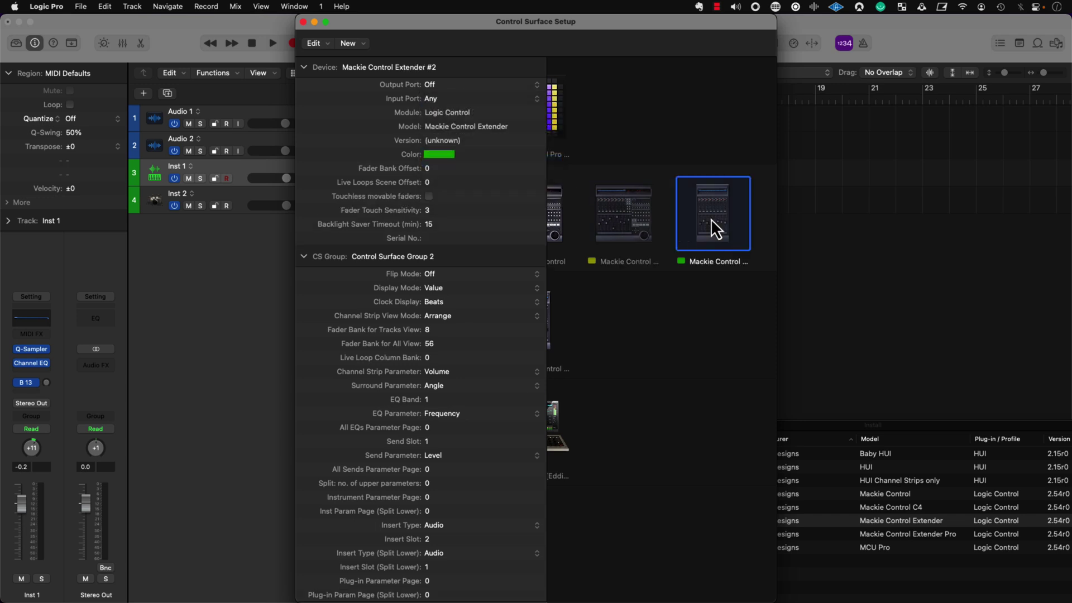
left_click(468, 99)
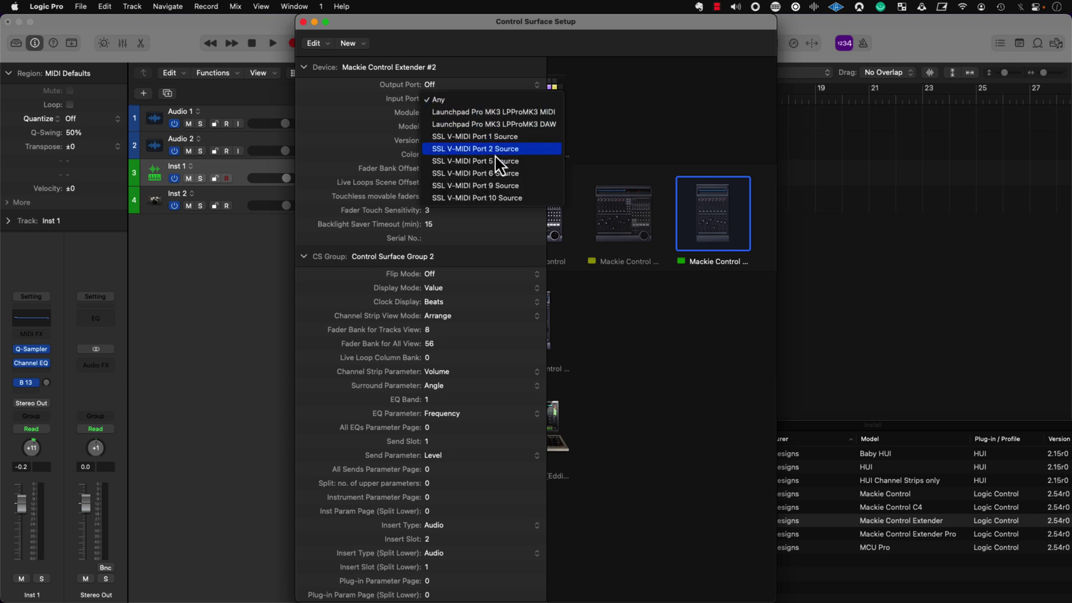
left_click(497, 171)
Set the output port of the second Mackie Control to SSL V-MIDI Port 5 Destination
left_click(623, 225)
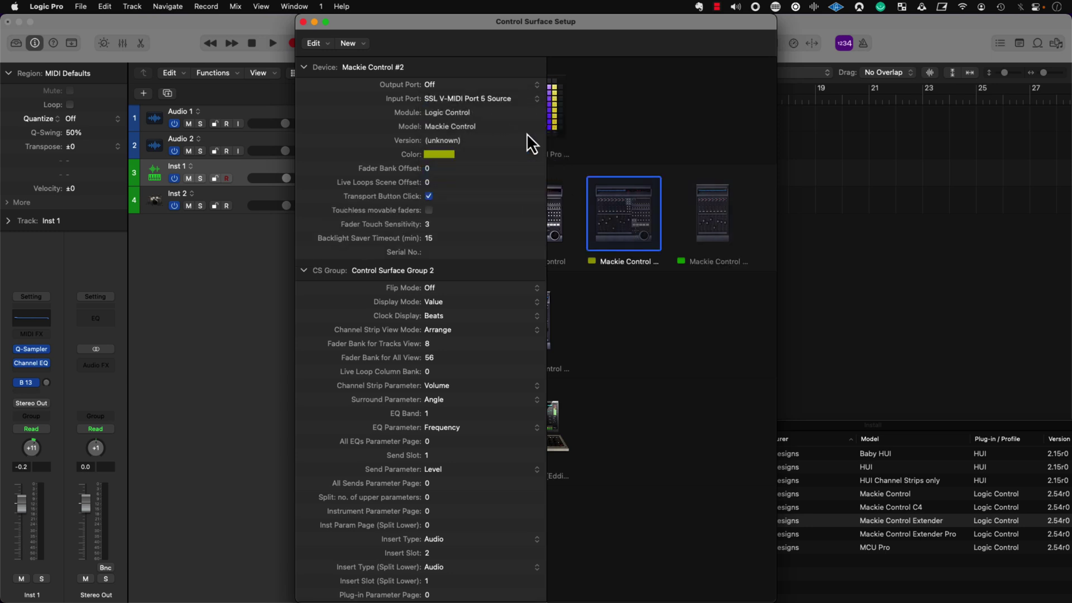
left_click(454, 85)
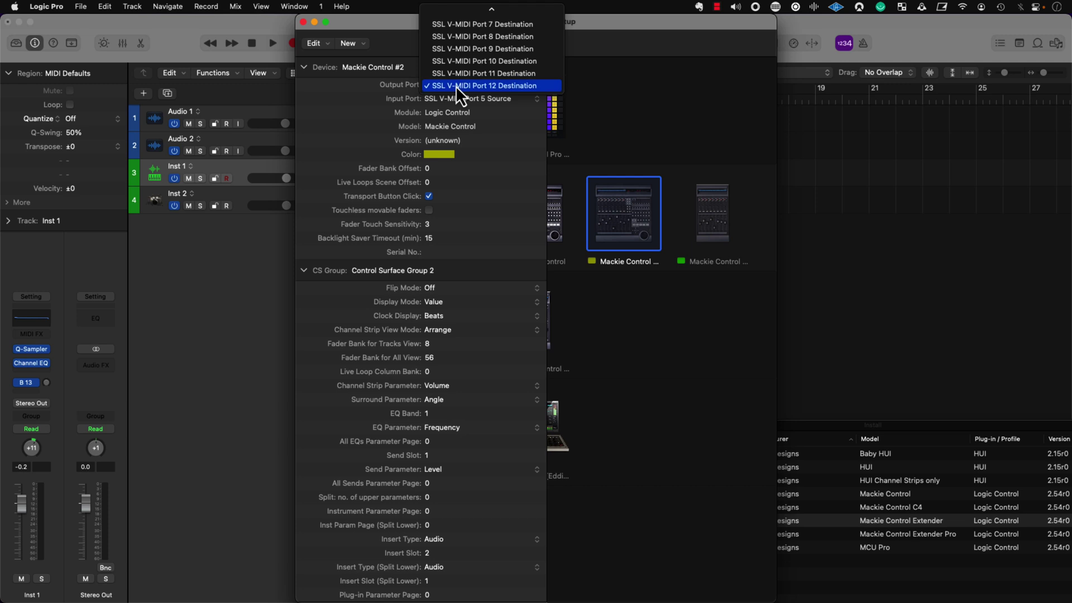
scroll(455, 85, "up", 4)
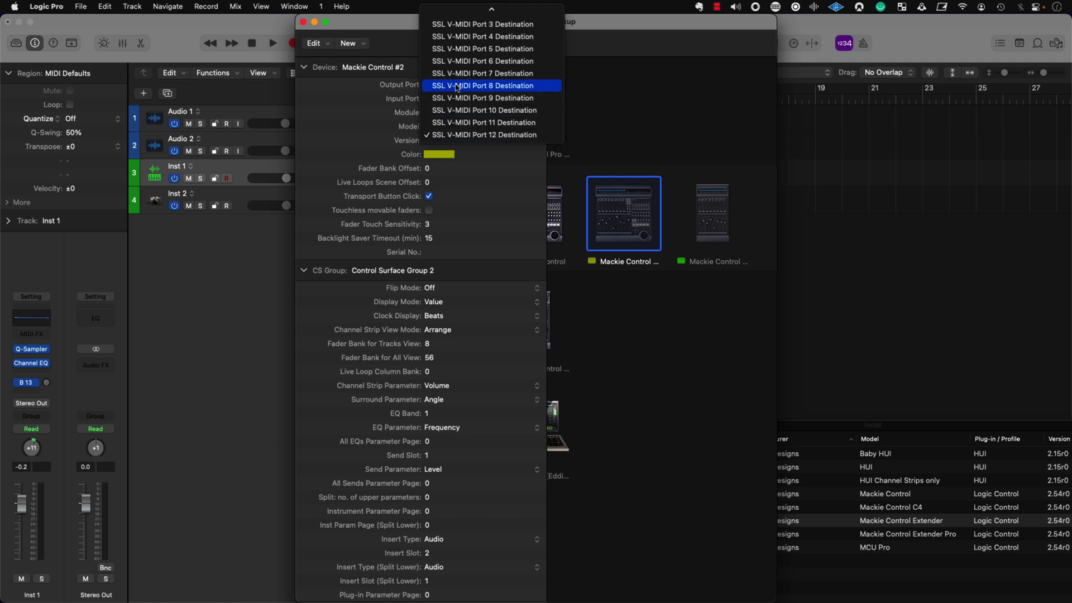
scroll(474, 85, "up", 3)
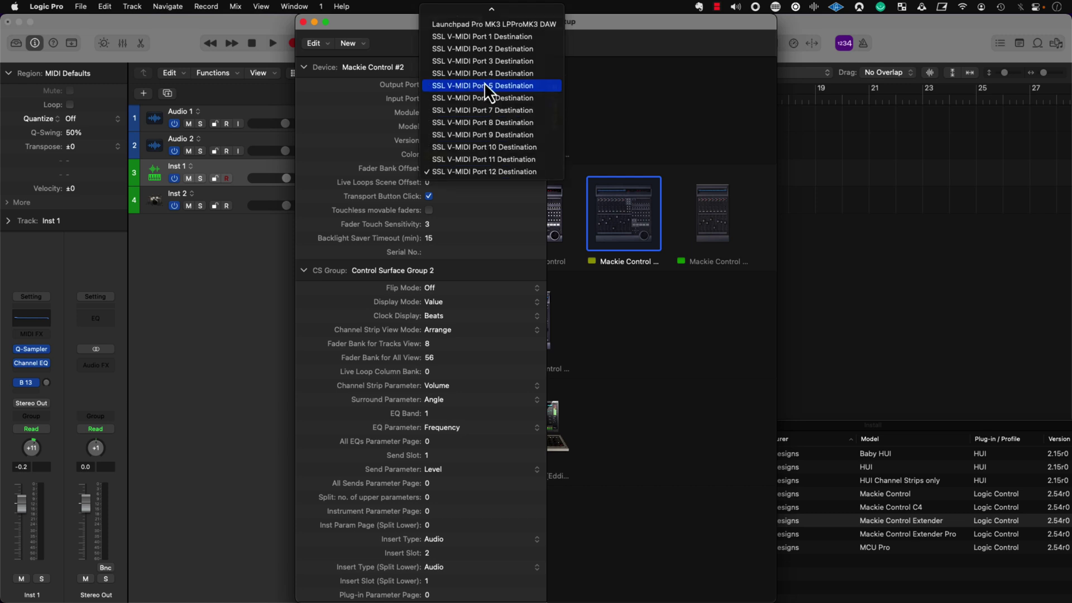
left_click(484, 84)
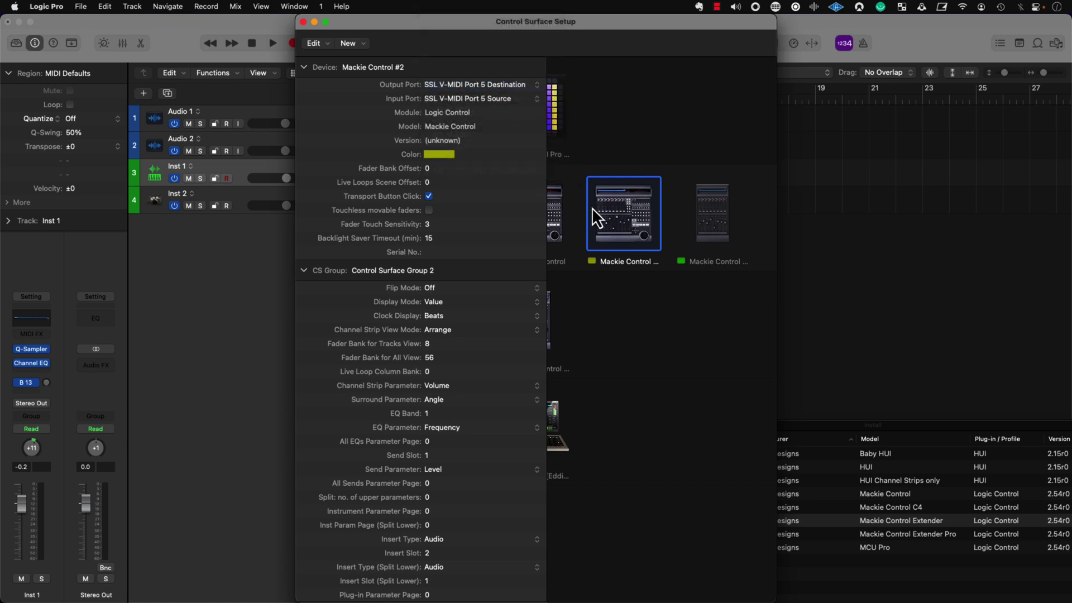
Set the output port of the second Mackie Control Extender to SSL V-MIDI Port 6 Destination
left_click(709, 223)
left_click(481, 85)
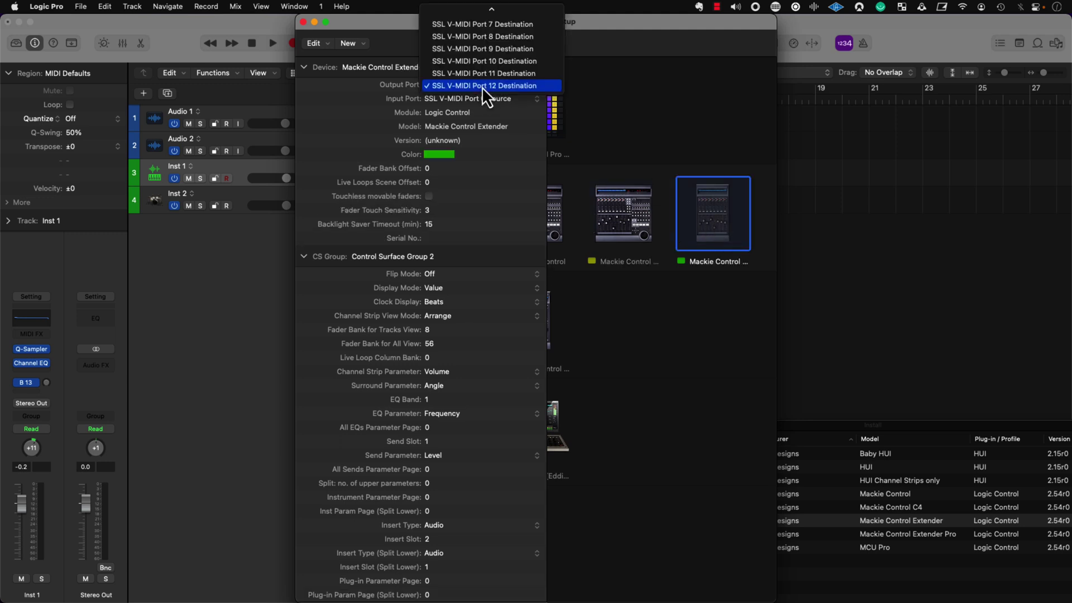
scroll(490, 92, "up", 3)
left_click(529, 124)
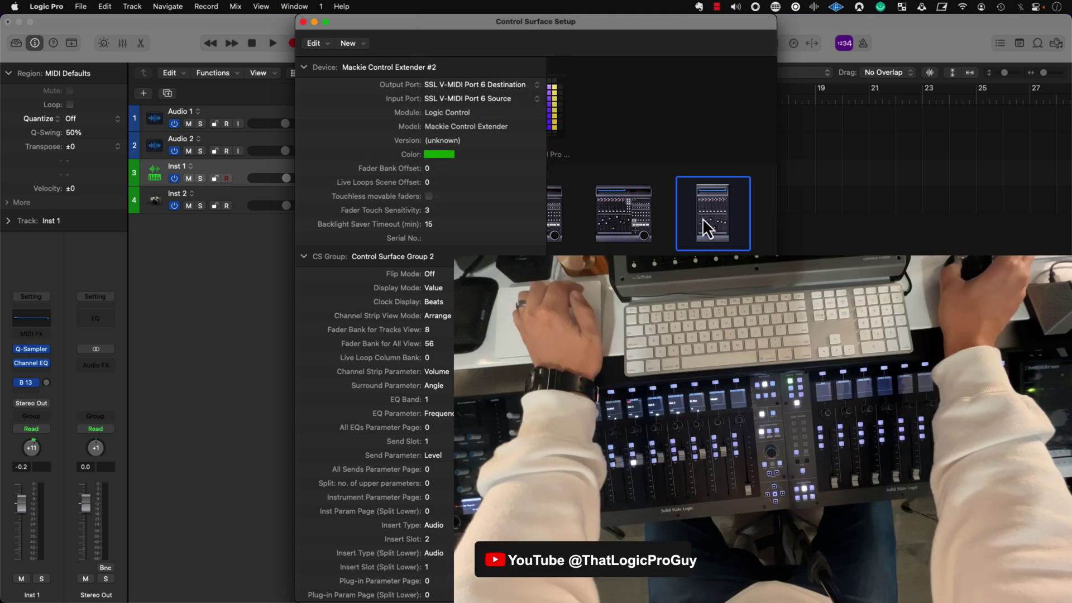
Set the second Mackie Control Extender's Fader Bank Offset to 8 and move the setup window to uncover the Tracks area
left_click(430, 169)
type("8")
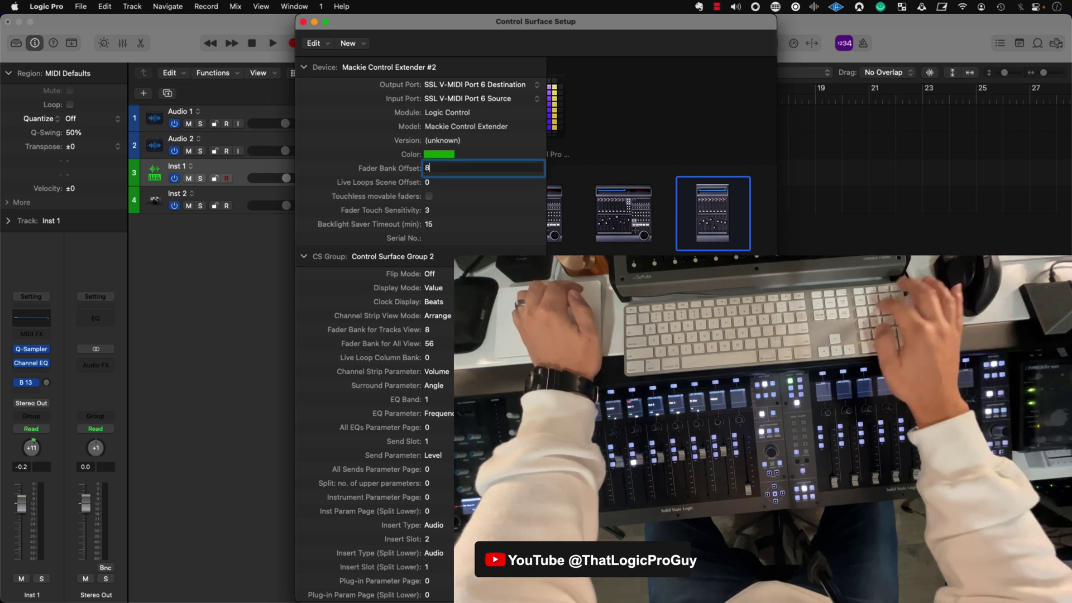
key("Return")
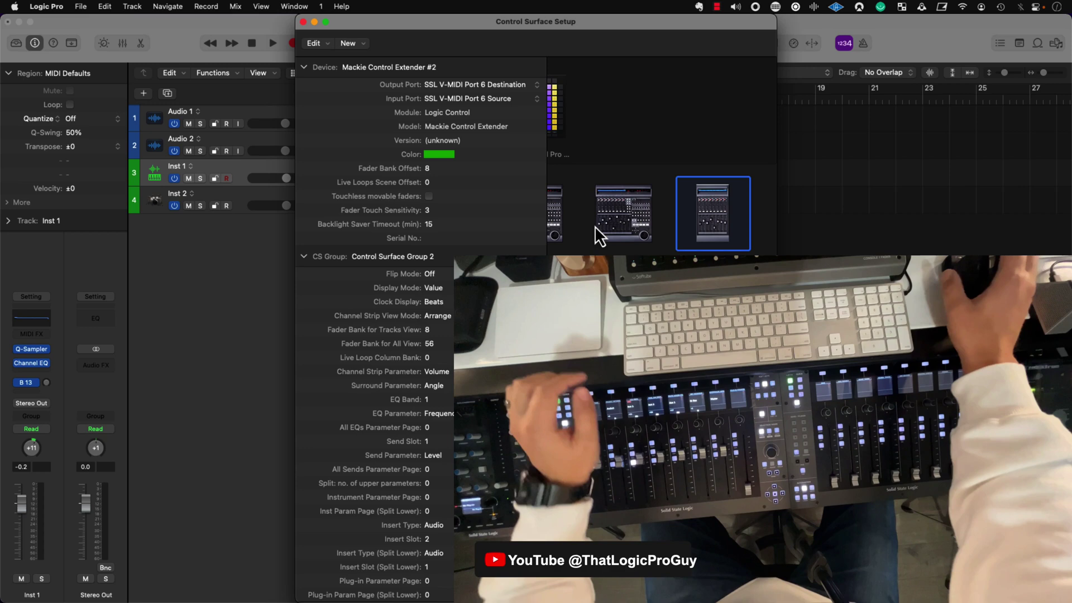
left_click_drag(427, 24, 214, 25)
left_click(595, 195)
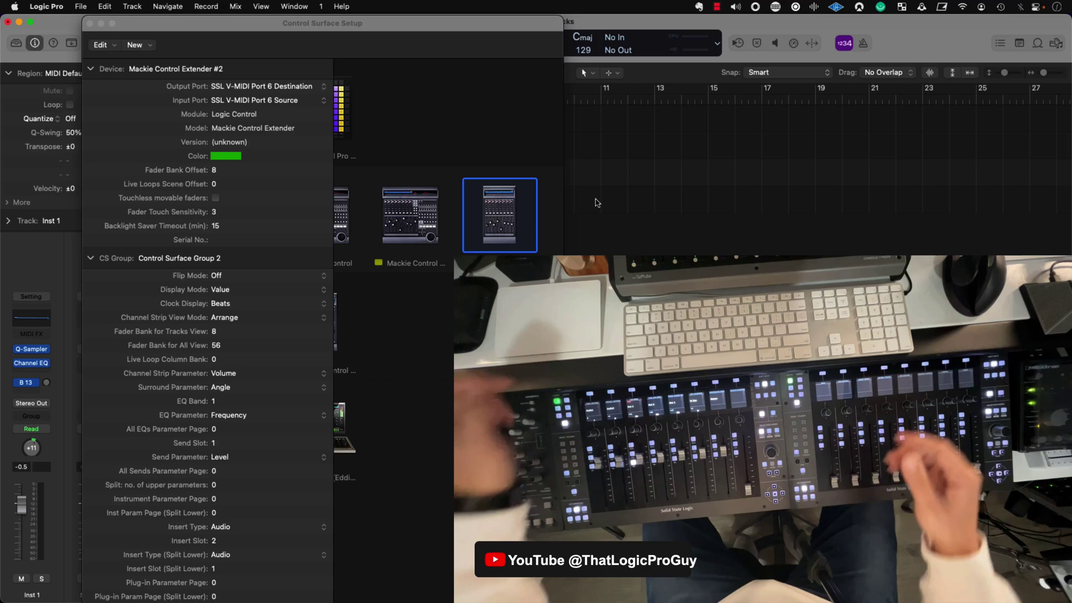
Add another Mackie Control with the Logic Control profile as a third control surface of that model
scroll(467, 152, "left", 3)
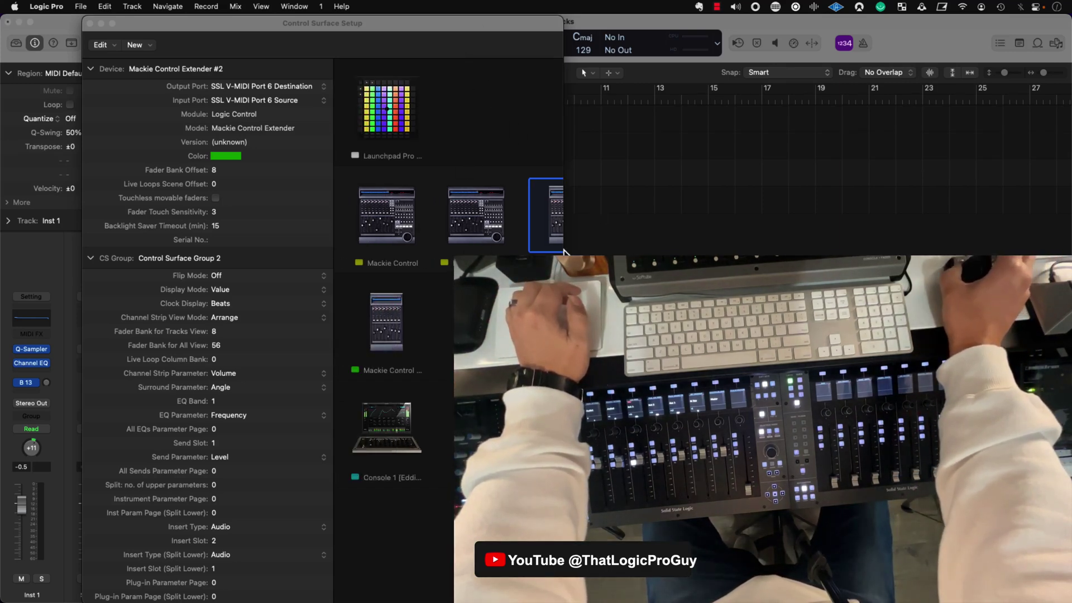
left_click_drag(669, 312, 781, 167)
scroll(459, 247, "right", 2)
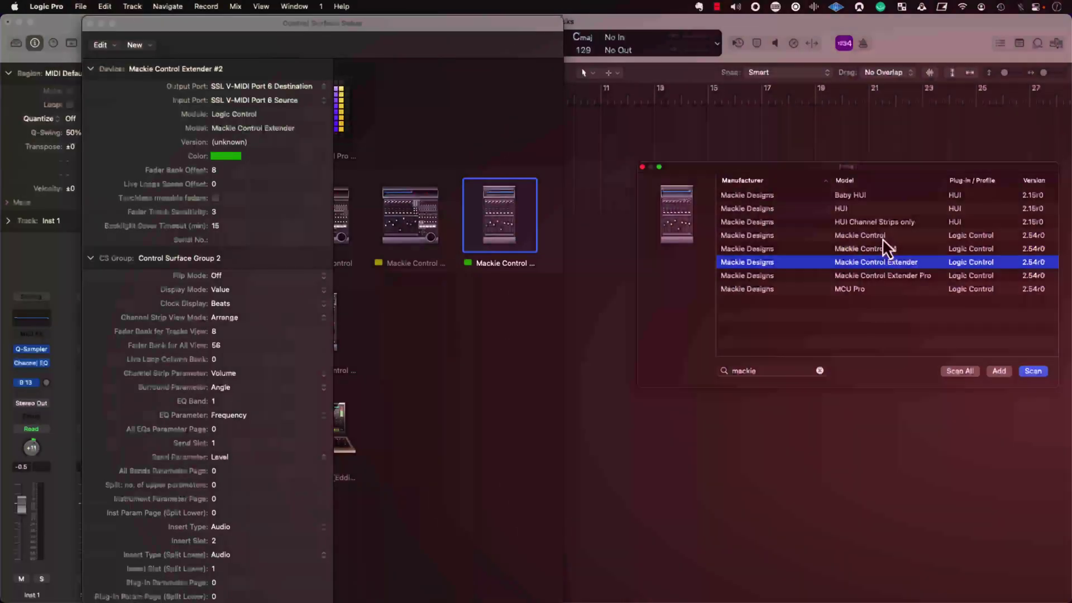
left_click(882, 236)
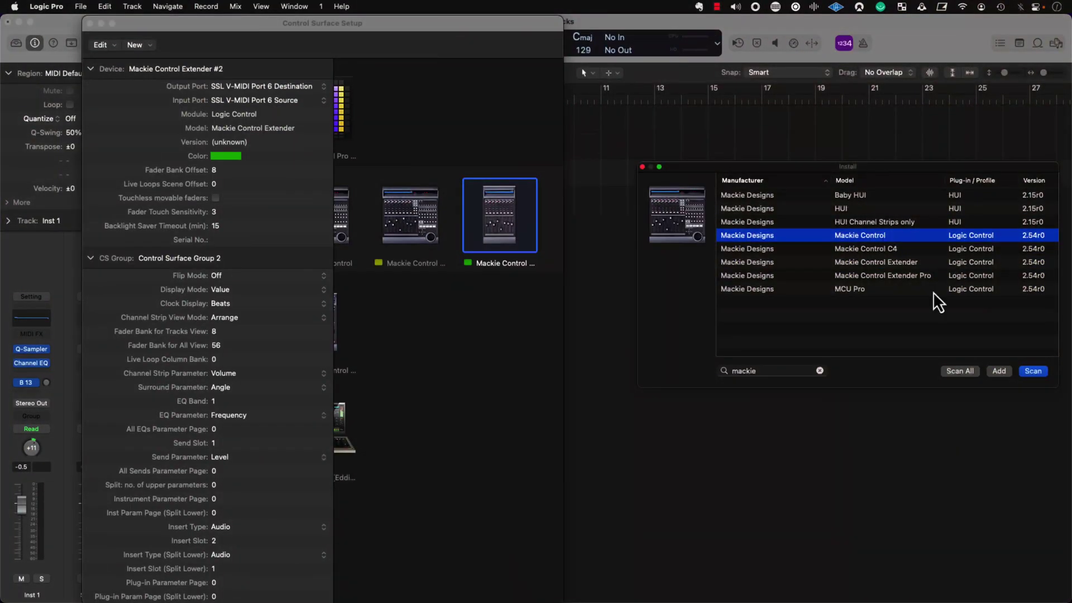
left_click(998, 372)
left_click(581, 240)
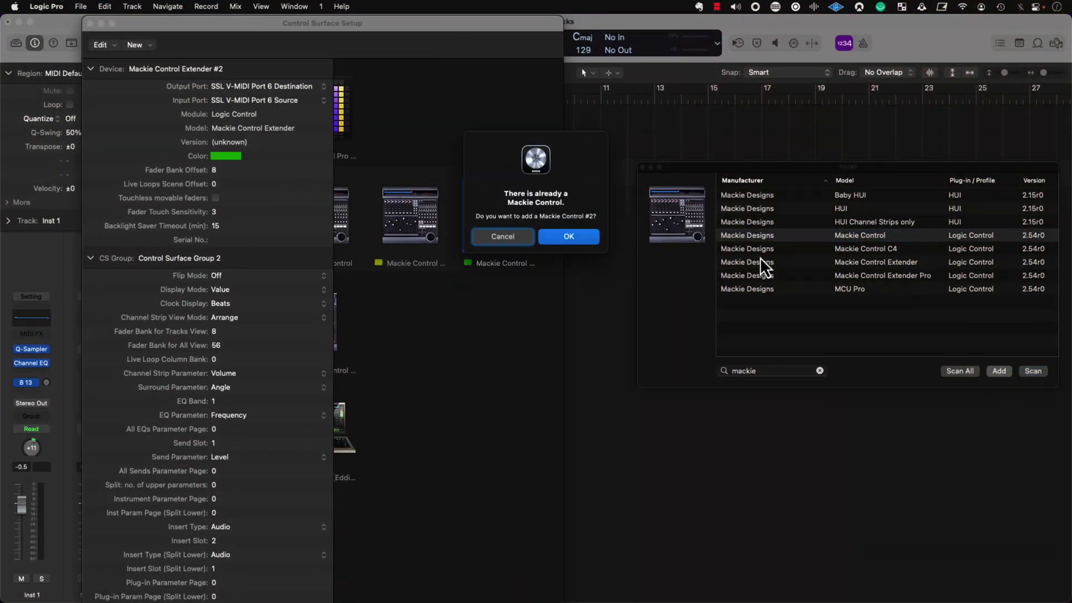
Add another Mackie Control Extender with the Logic Control profile to the control surface setup
left_click(880, 265)
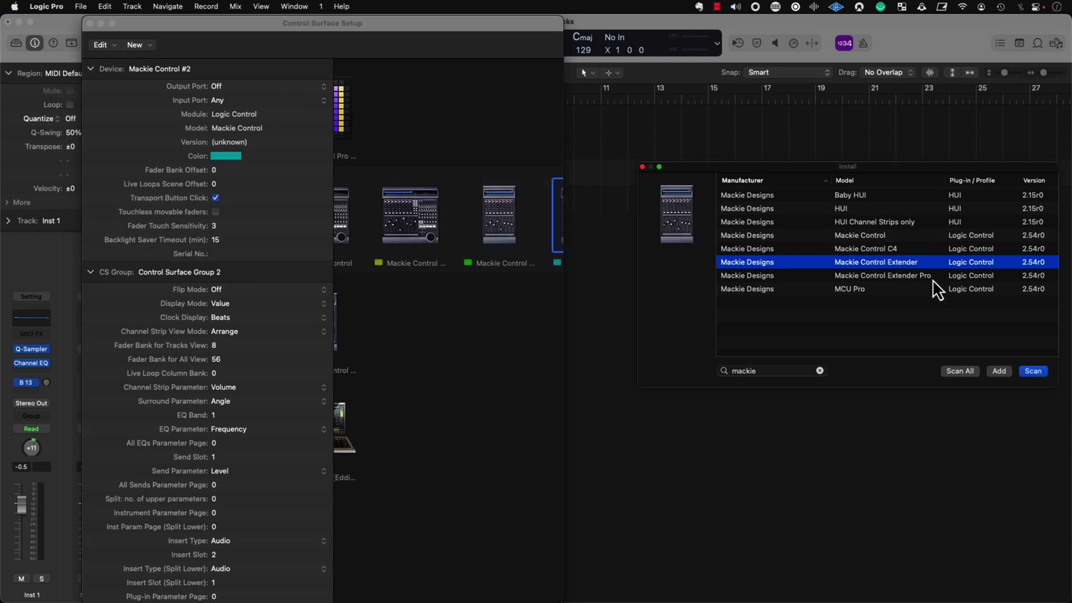
left_click(1003, 371)
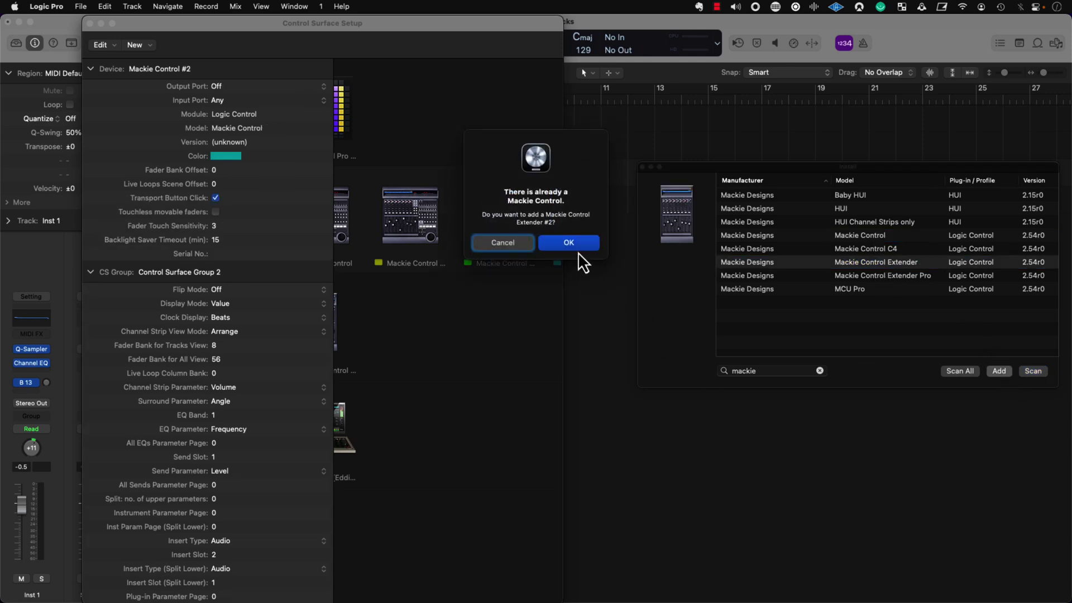
left_click(577, 246)
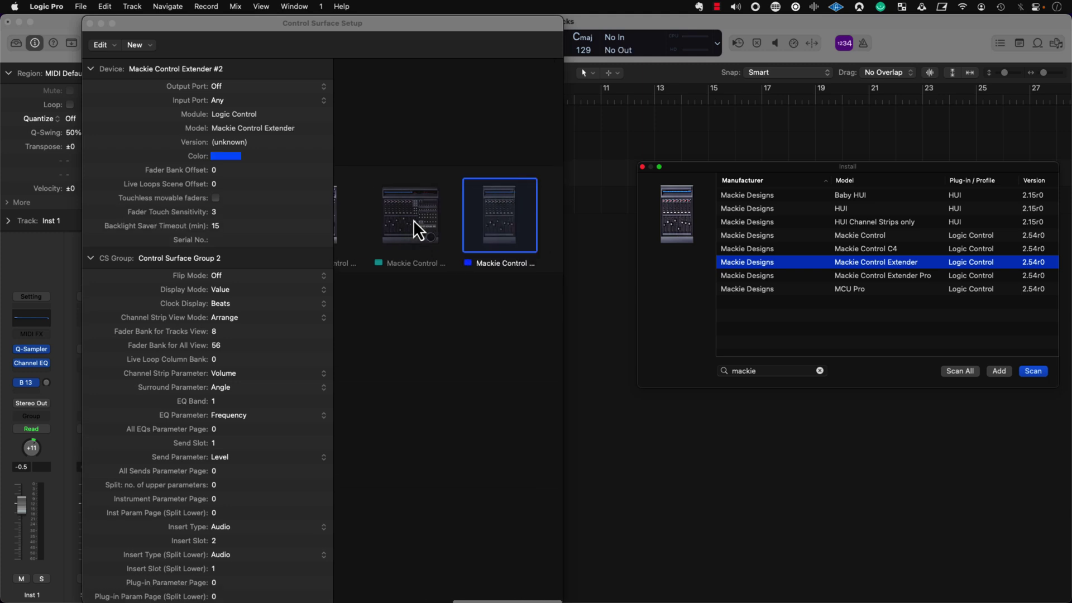
Set the newly added Mackie Control's input port to SSL V-MIDI Port 9 Source and output port to SSL V-MIDI Port 9 Destination
left_click(410, 215)
left_click(243, 101)
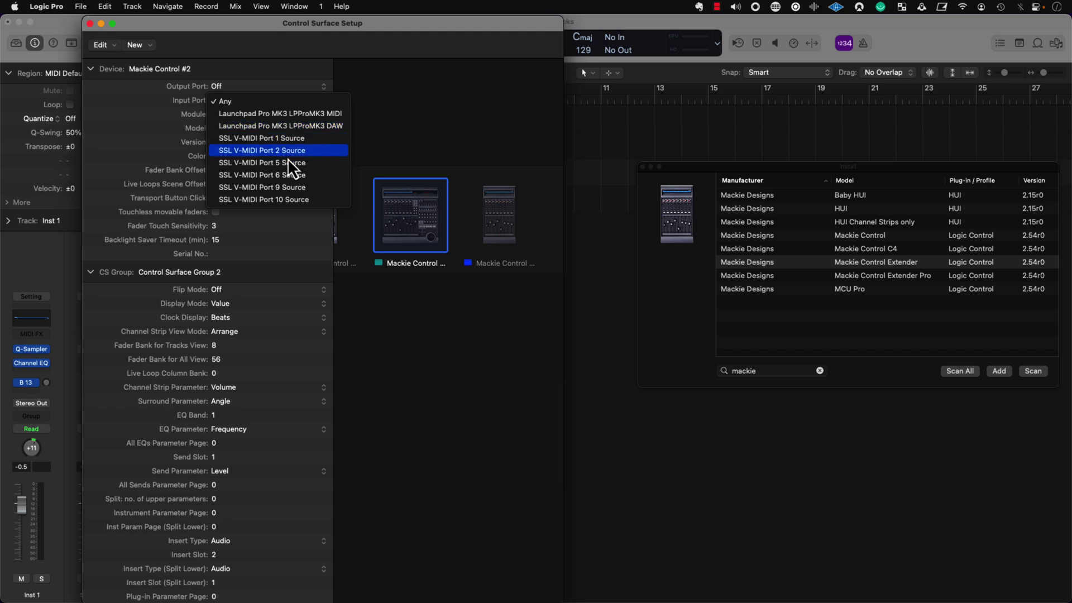
left_click(288, 187)
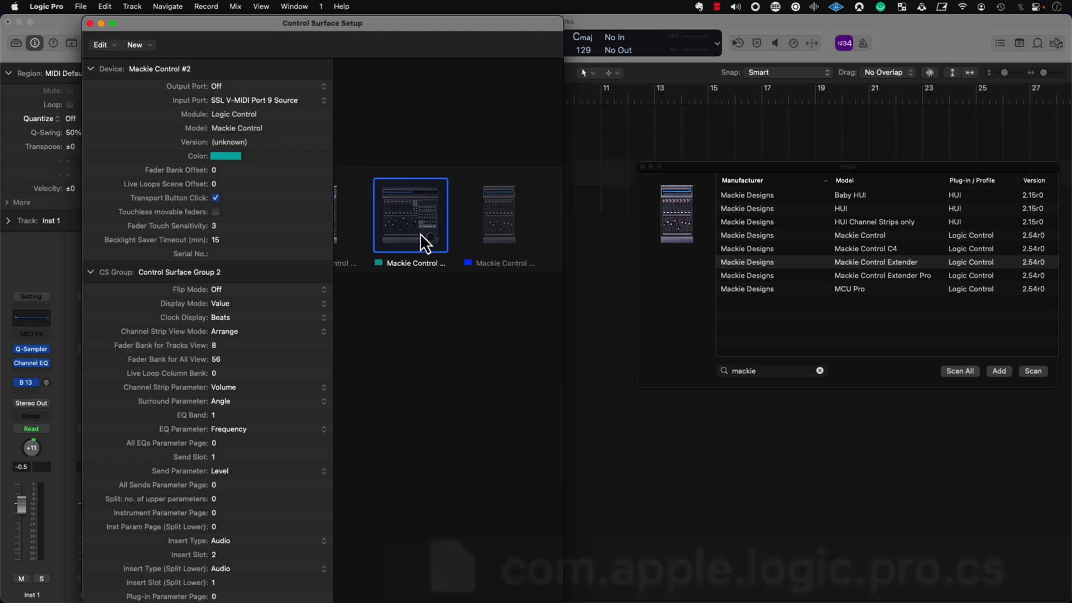
left_click(286, 87)
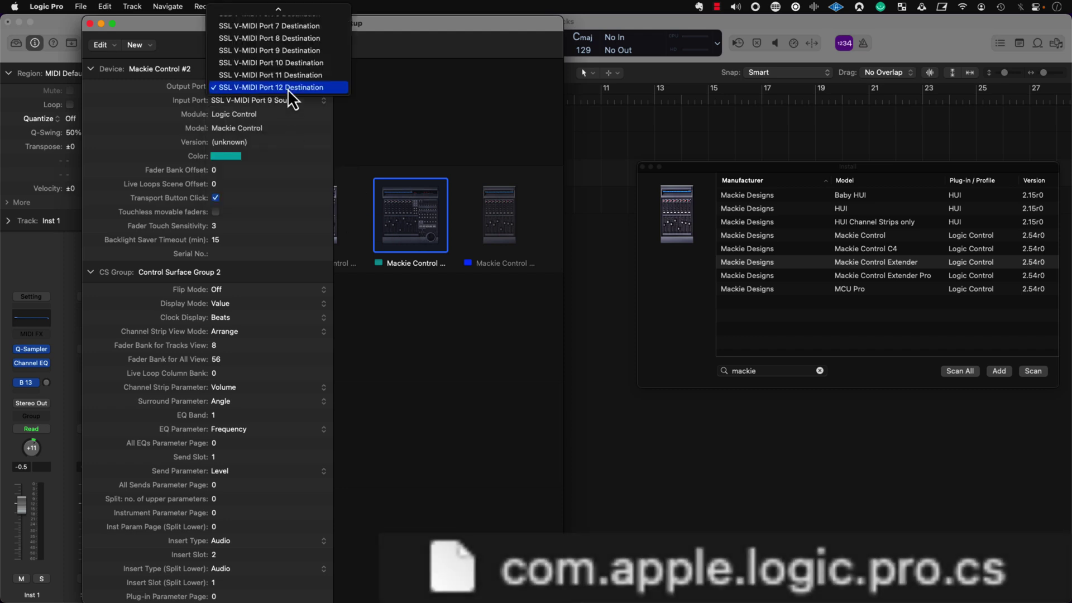
left_click(301, 52)
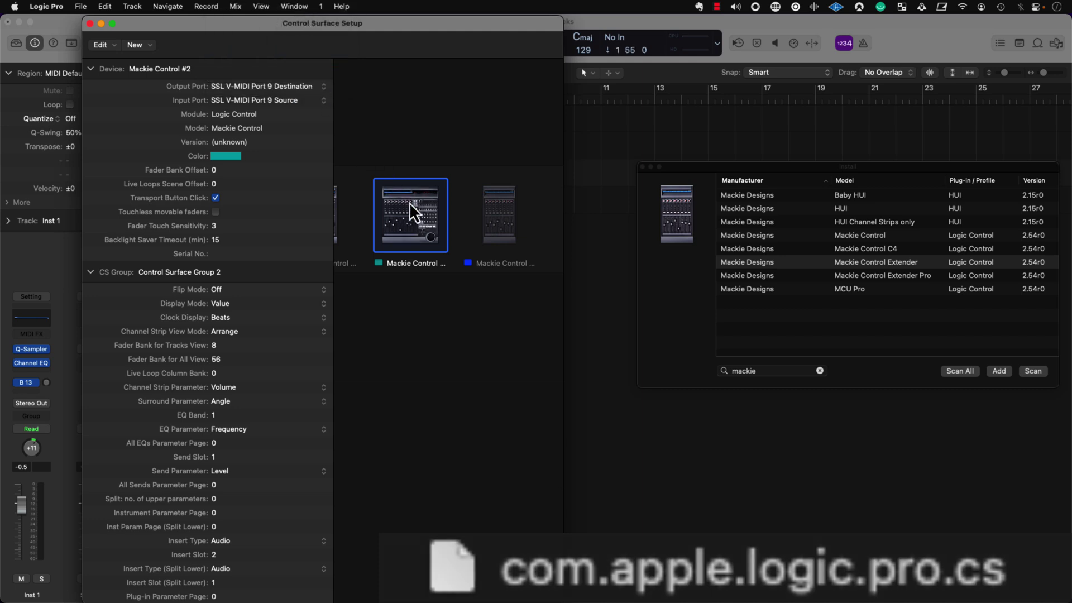
Set the new Mackie Control Extender's ports to SSL V-MIDI Port 10 Source and SSL V-MIDI Port 10 Destination, and close the Install window
left_click(494, 215)
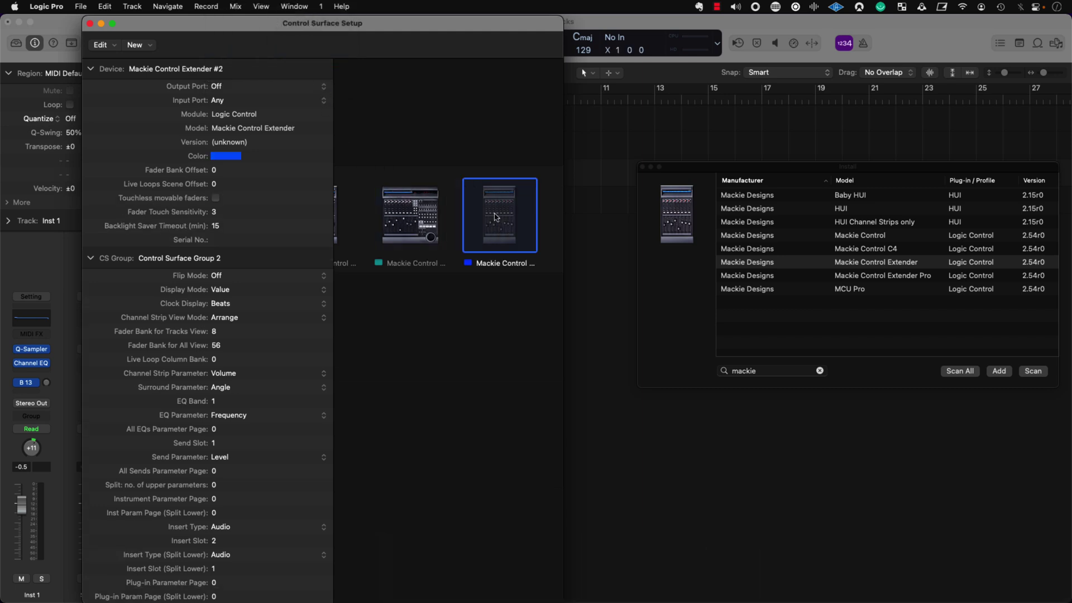
left_click(289, 100)
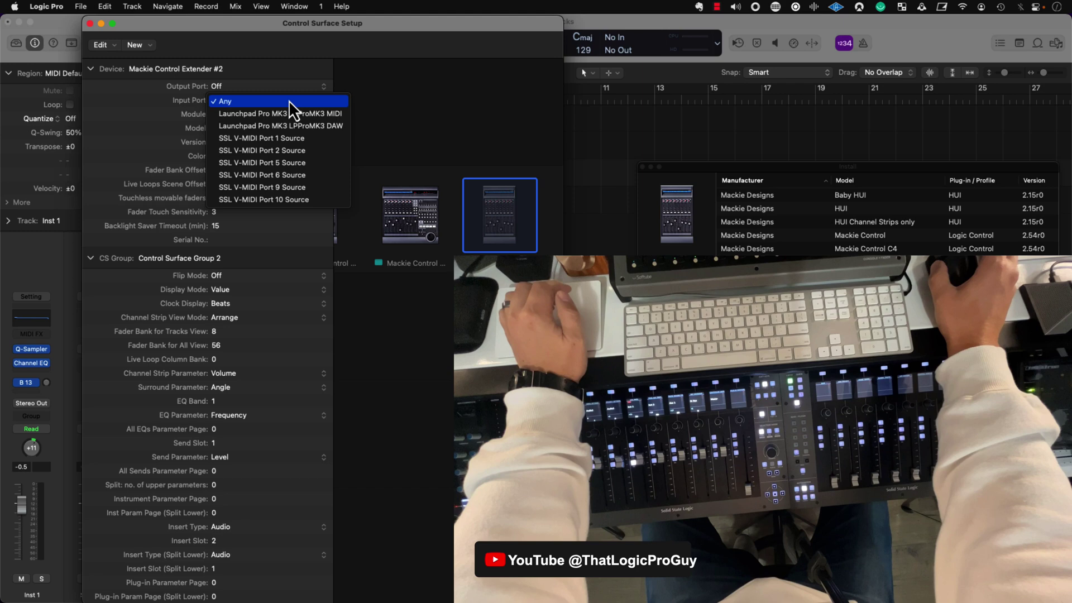
left_click(290, 200)
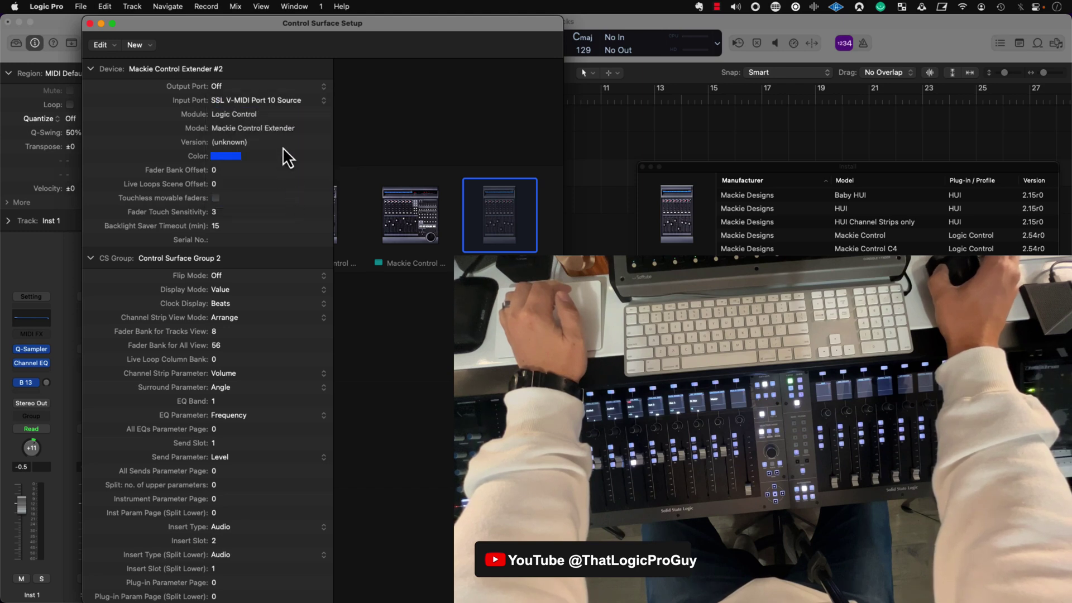
left_click(286, 89)
left_click(296, 66)
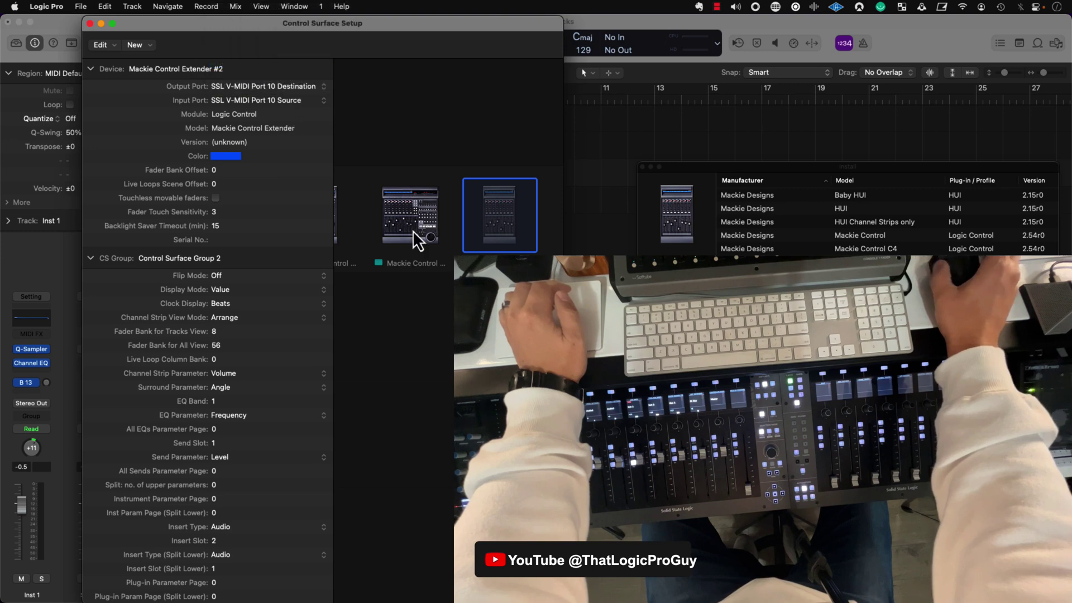
left_click(642, 167)
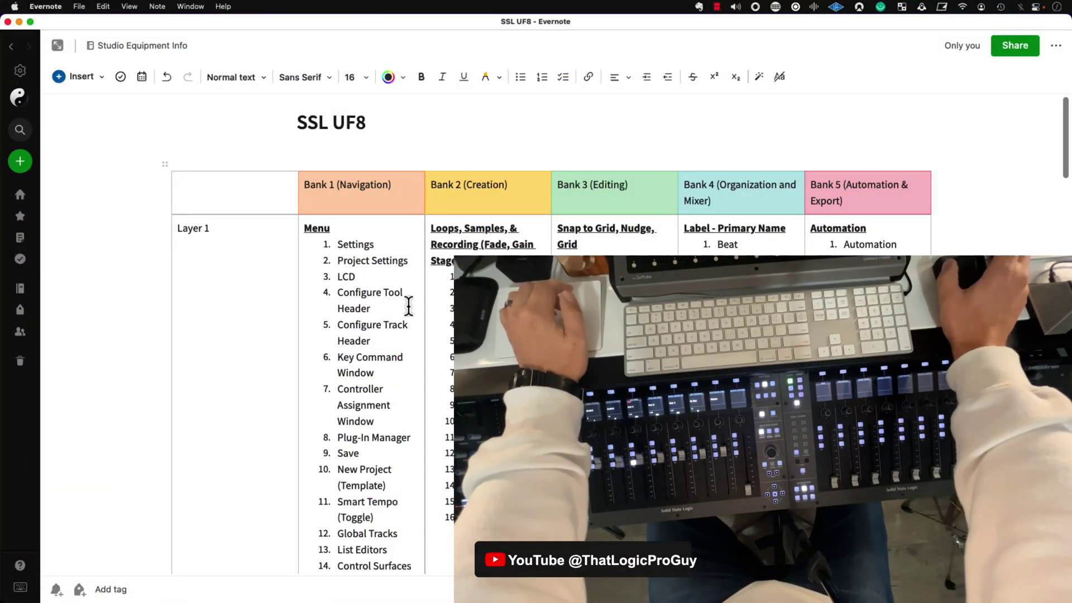
Review the table of banks and layers in the SSL UF8 note in Evernote
scroll(409, 305, "down", 1)
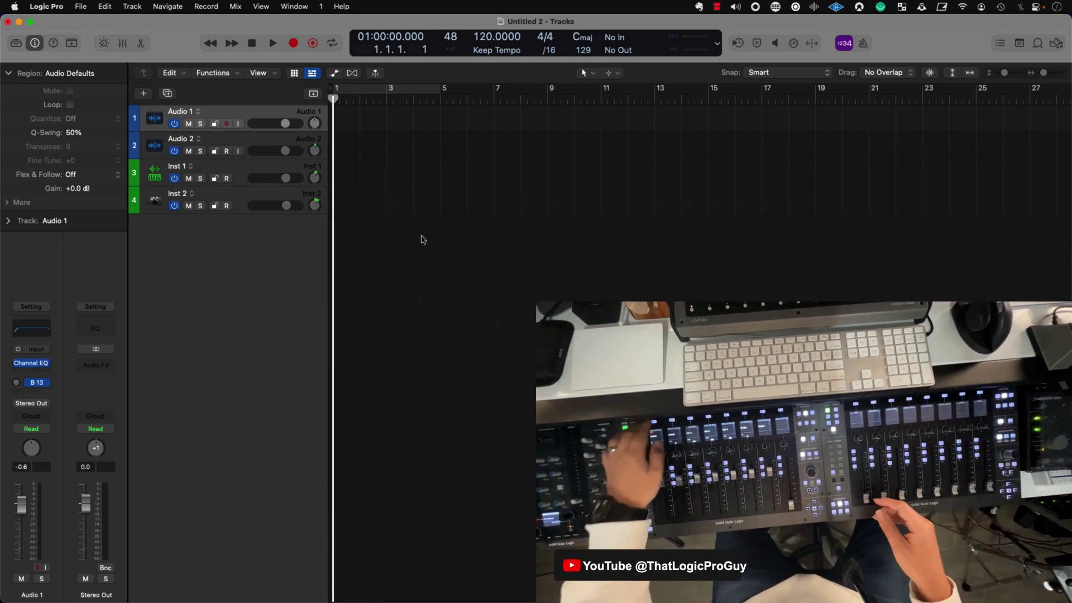
View the audio device settings in Logic Pro's Settings window and close it
key("super+comma")
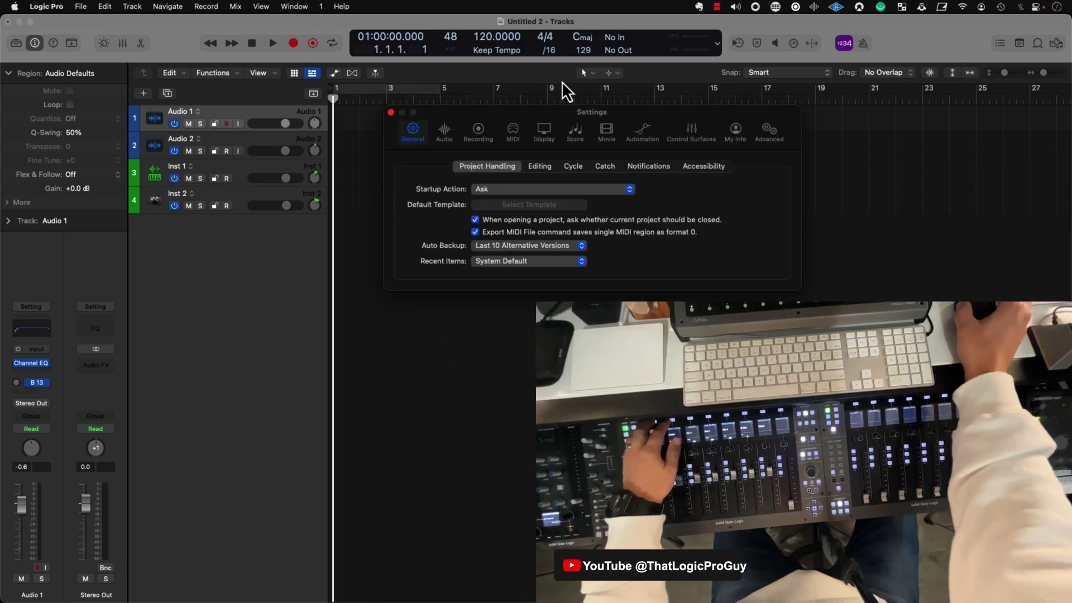
left_click(445, 134)
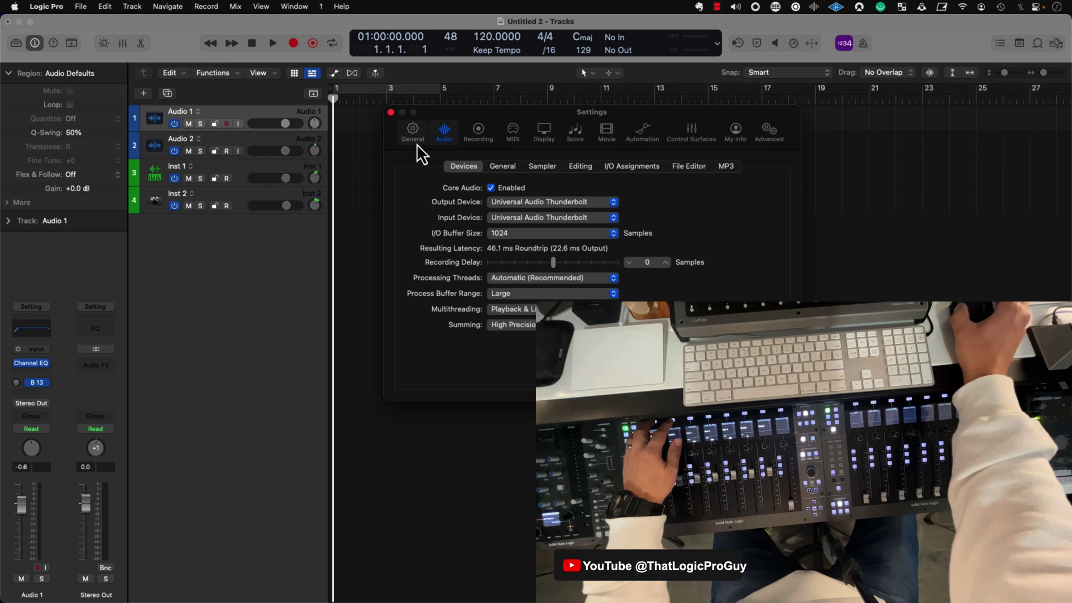
left_click(391, 112)
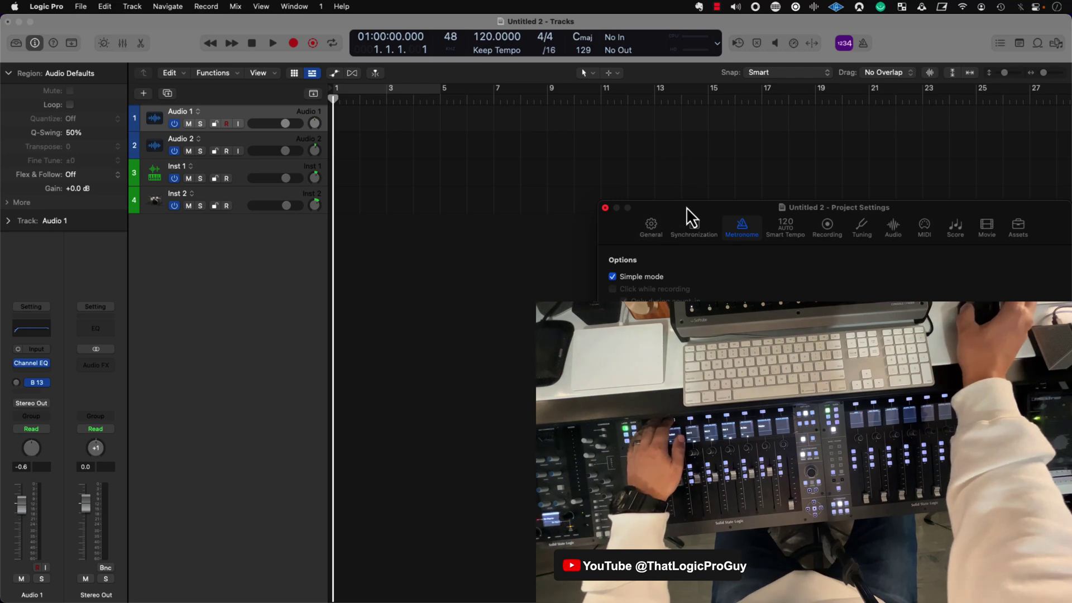
View the Metronome project settings and the control bar and LCD customization options
left_click_drag(686, 207, 474, 139)
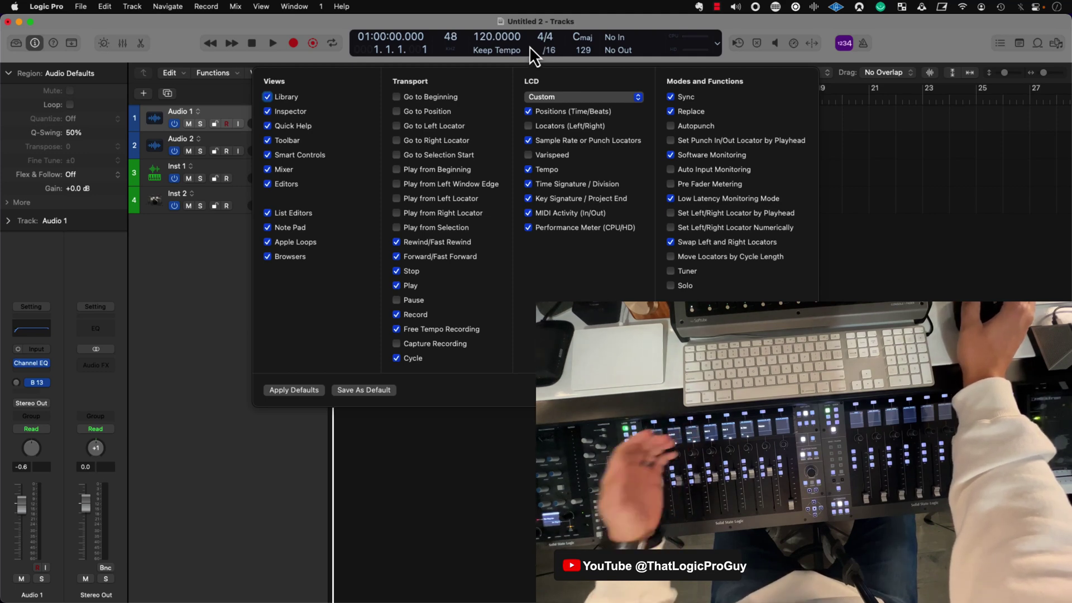
left_click(837, 312)
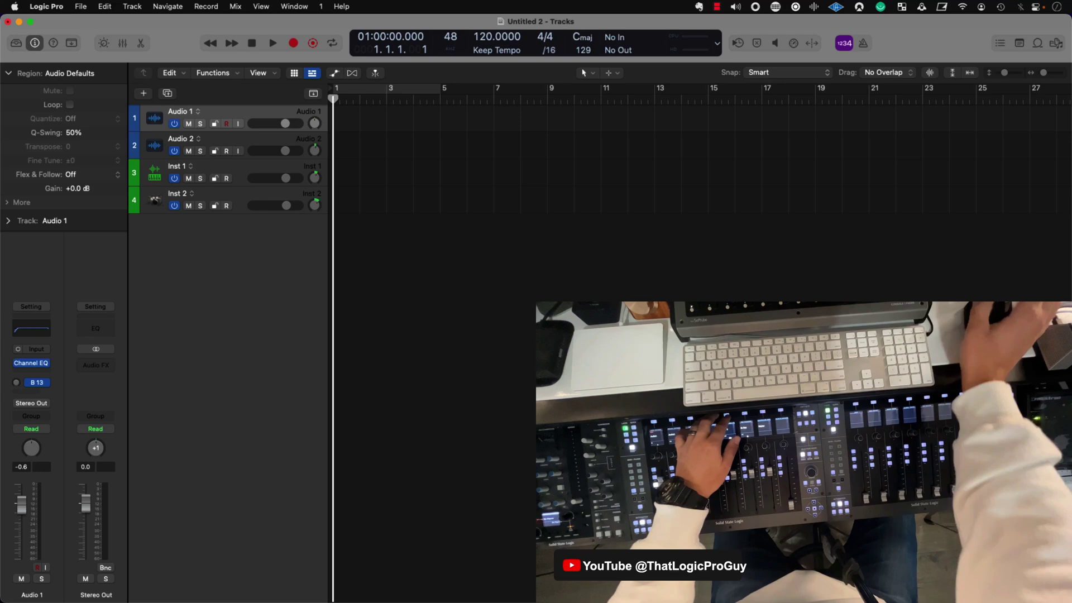
Show the toolbar and look through the toolbar customization and track header configuration options
key("alt+shift+t")
key("alt+t")
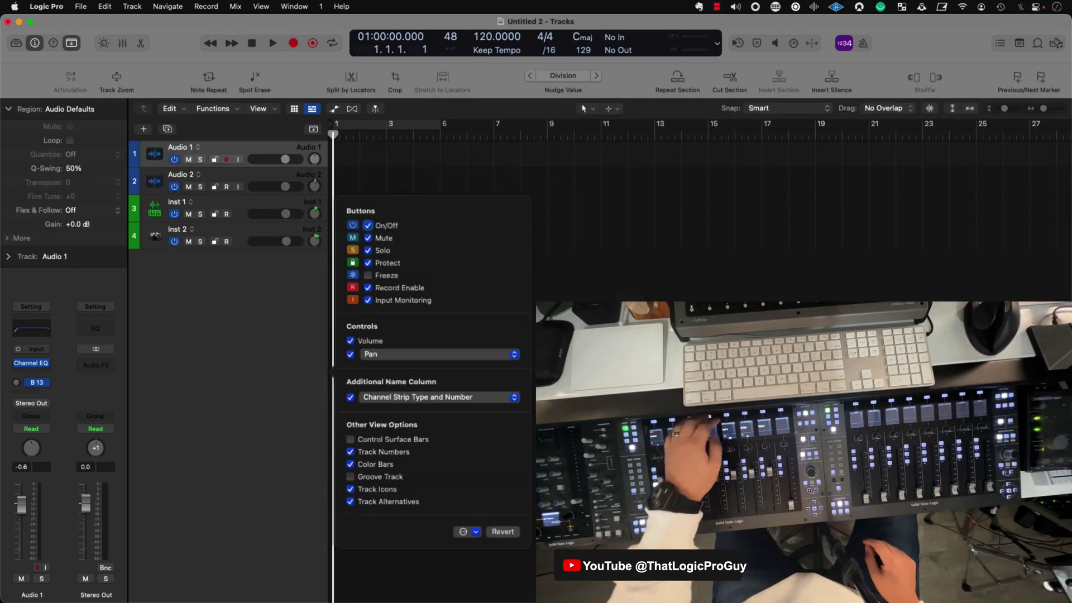
key("alt+shift+t")
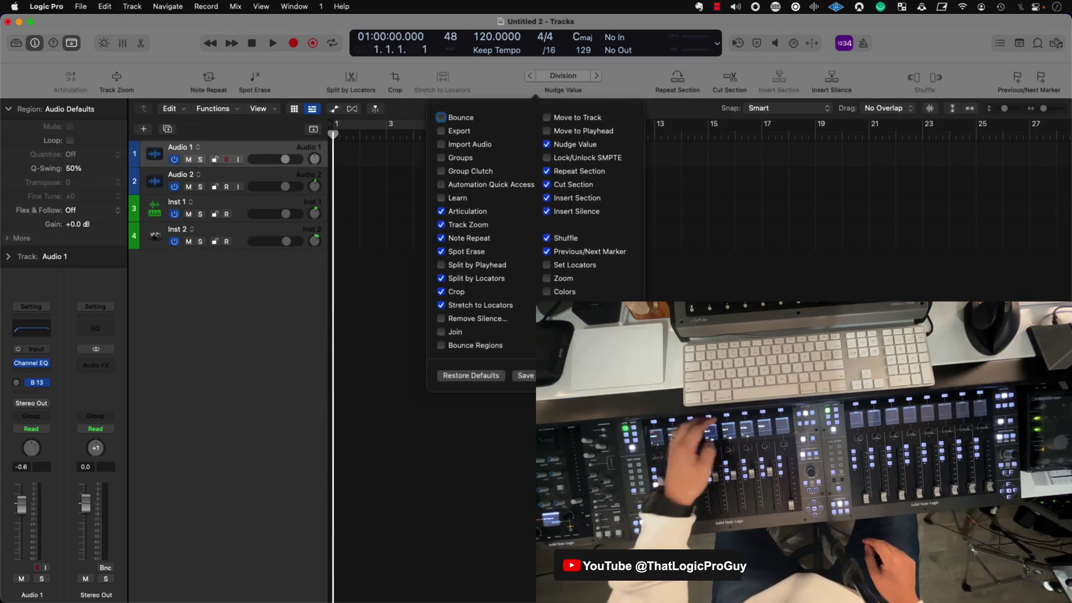
key("alt+t")
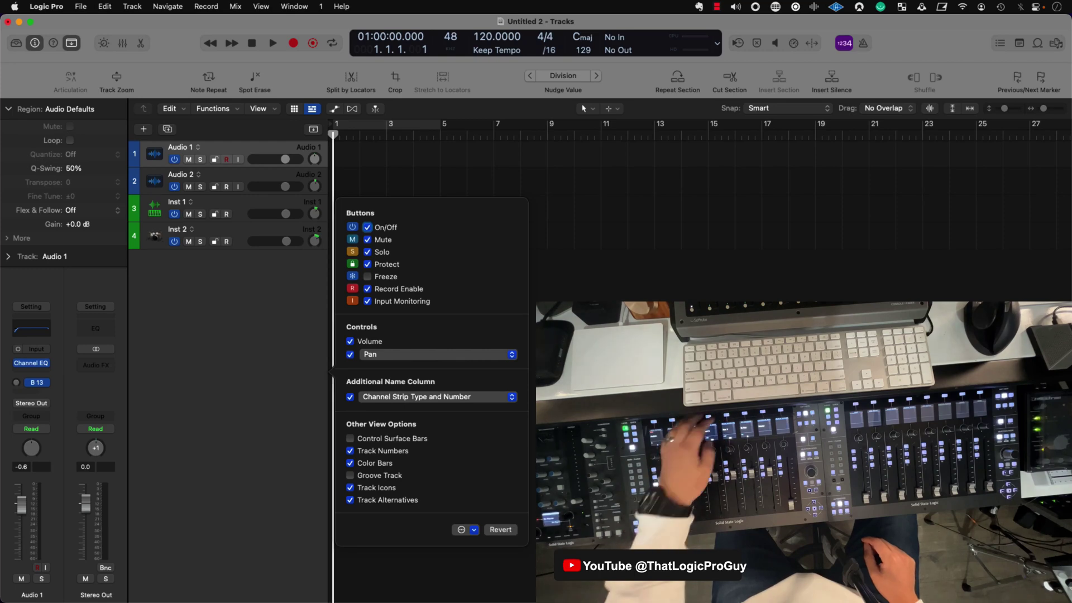
key("alt+k")
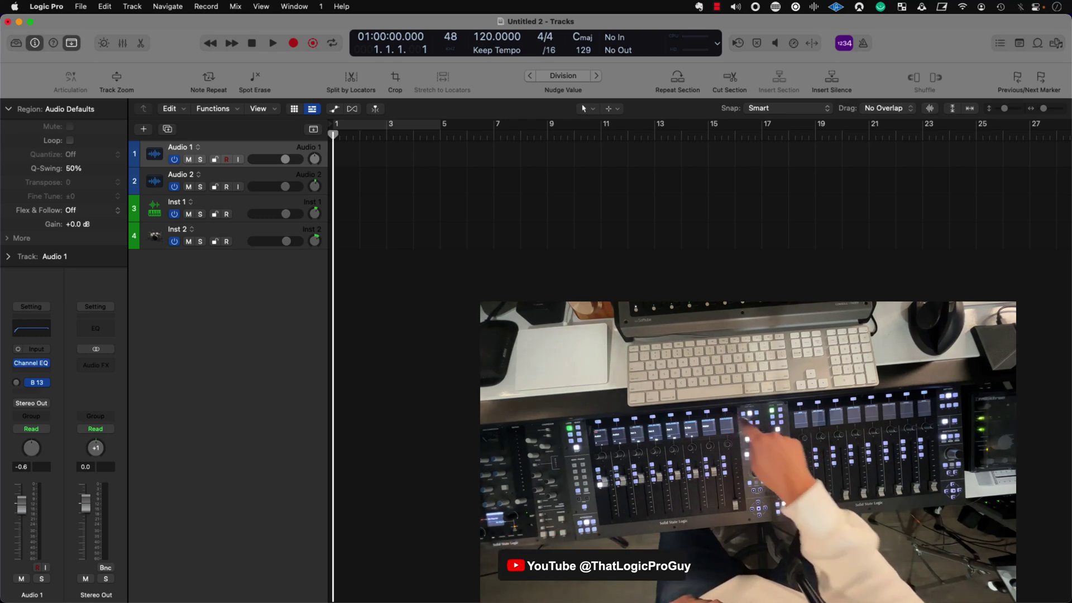
Open and cancel the project's Save dialog, and show the Tempo global track
key("super+s")
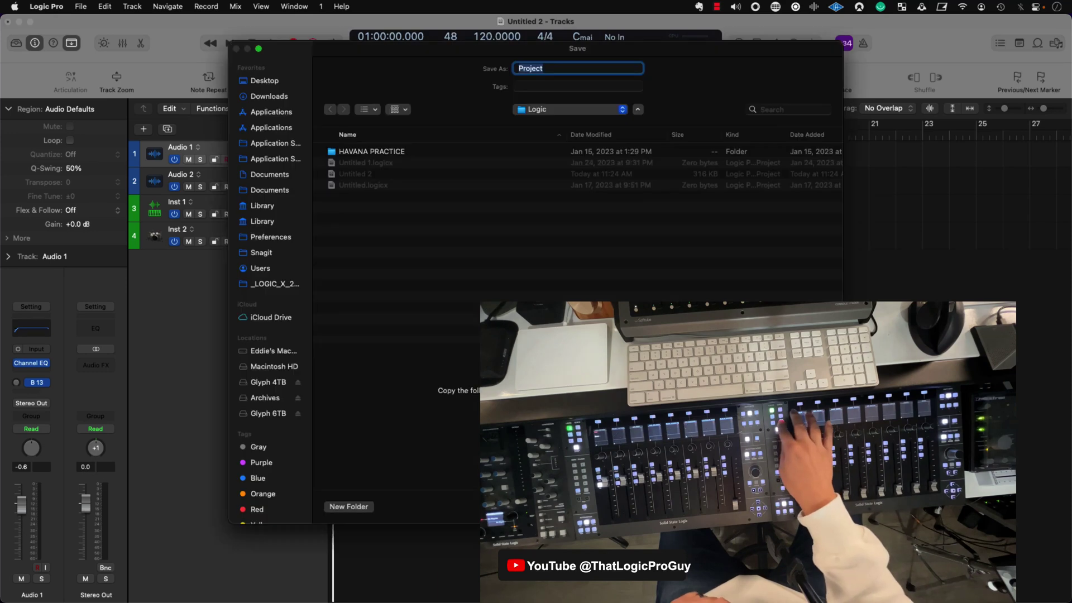
key("Escape")
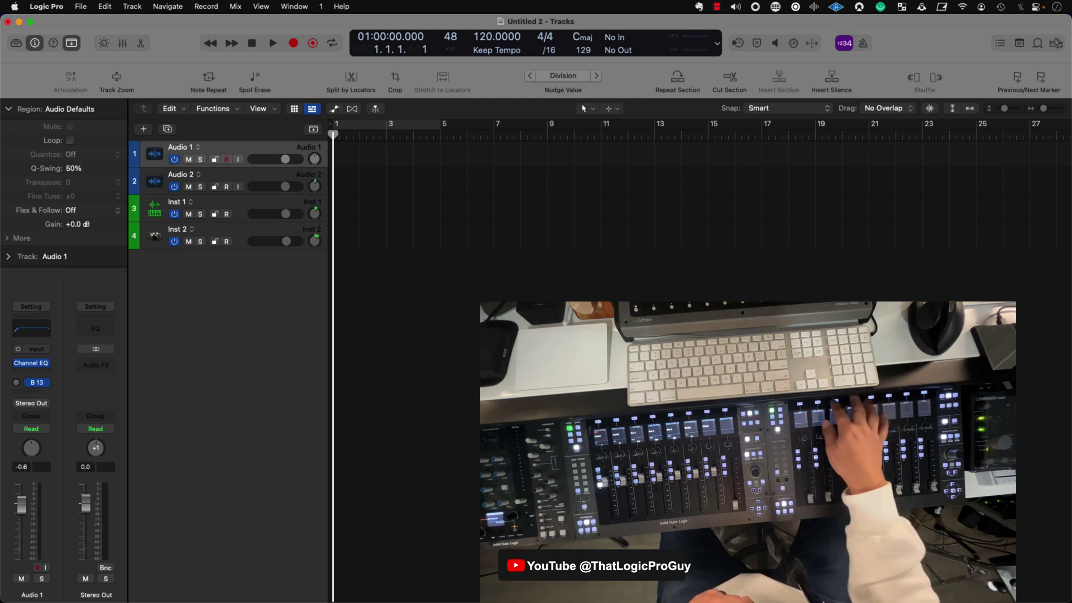
key("alt+t")
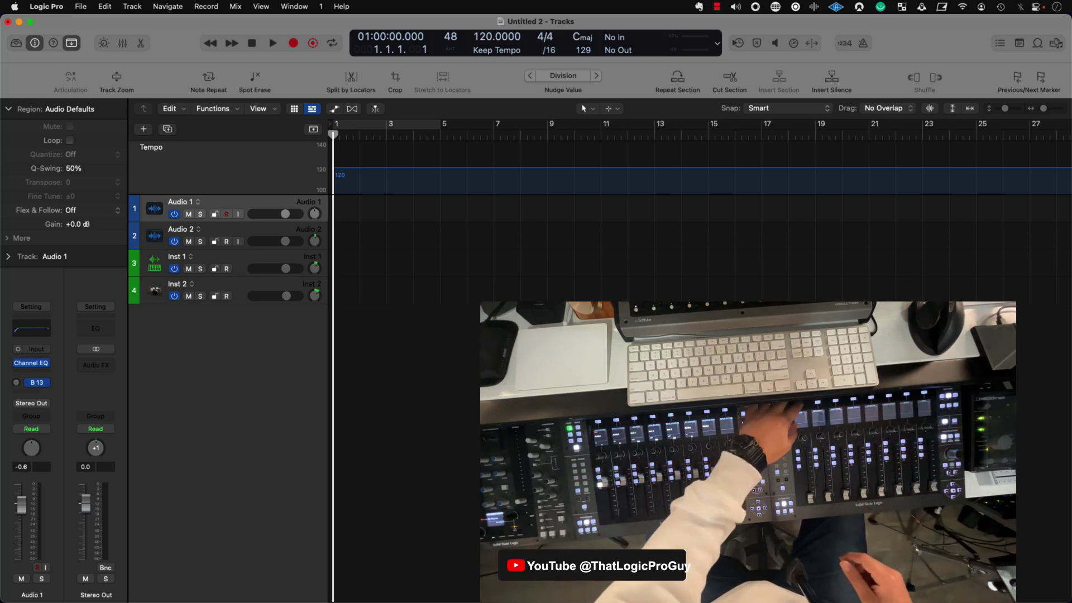
key("super+s")
key("Escape")
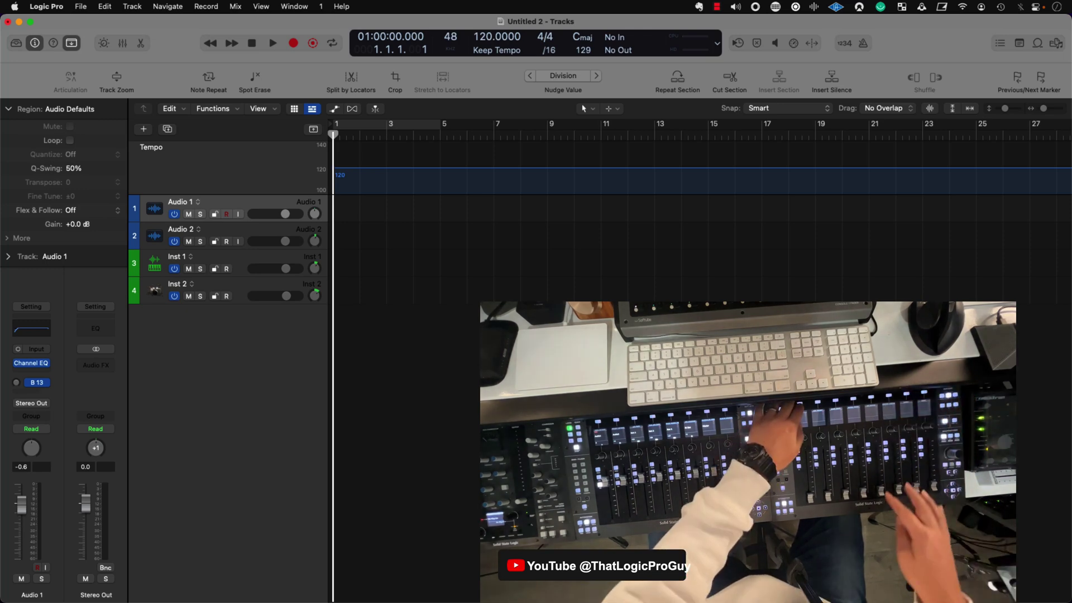
key("super+s")
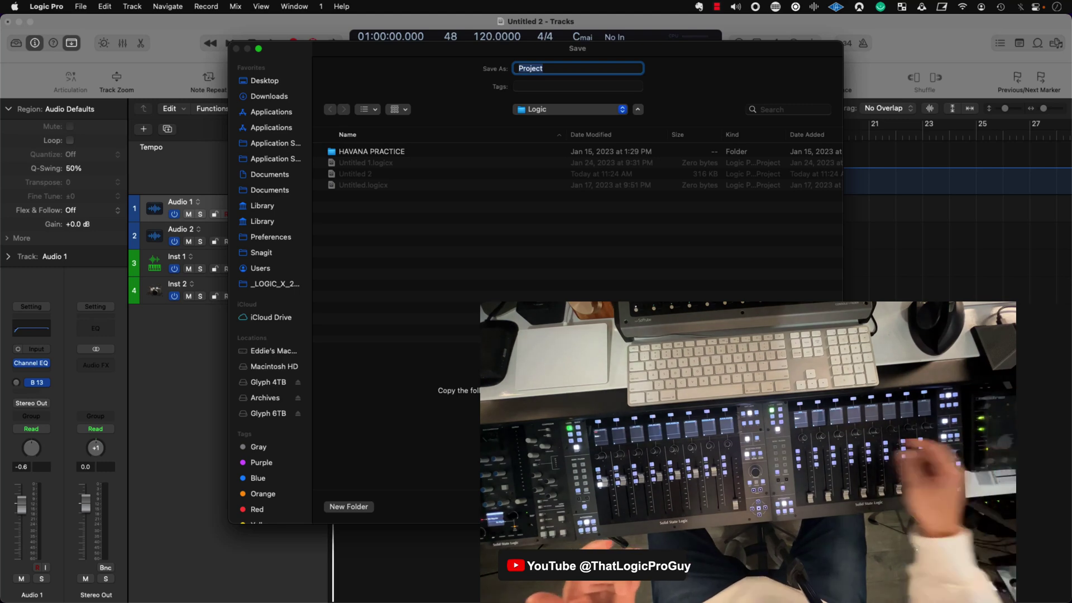
key("Escape")
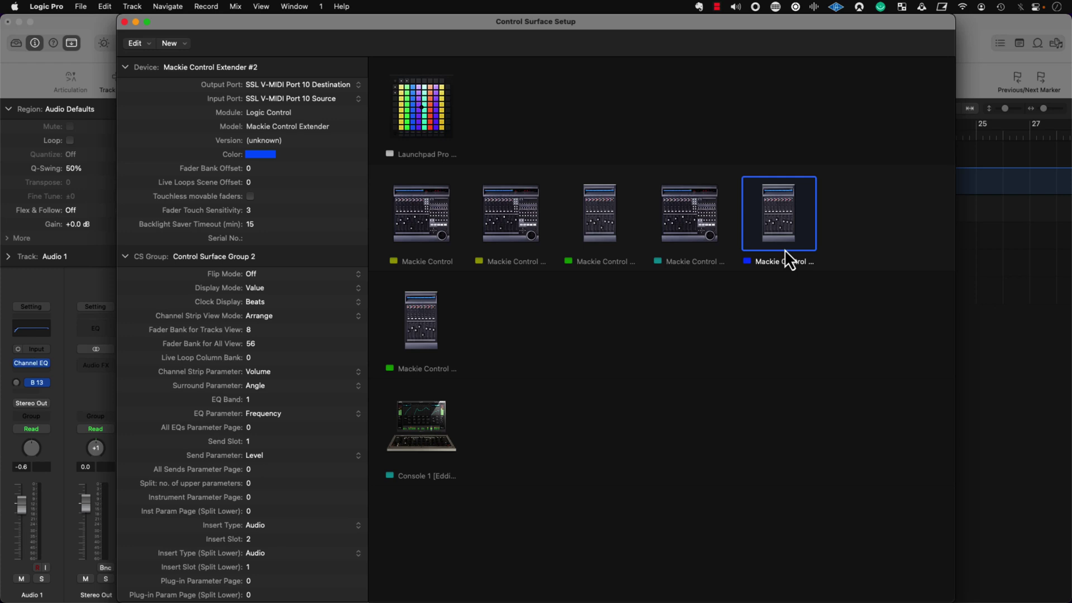
Edit the Fader Bank Offset of the Port 10 Mackie Control Extender, using the Port 2 extender as reference, and close Control Surface Setup
left_click(419, 329)
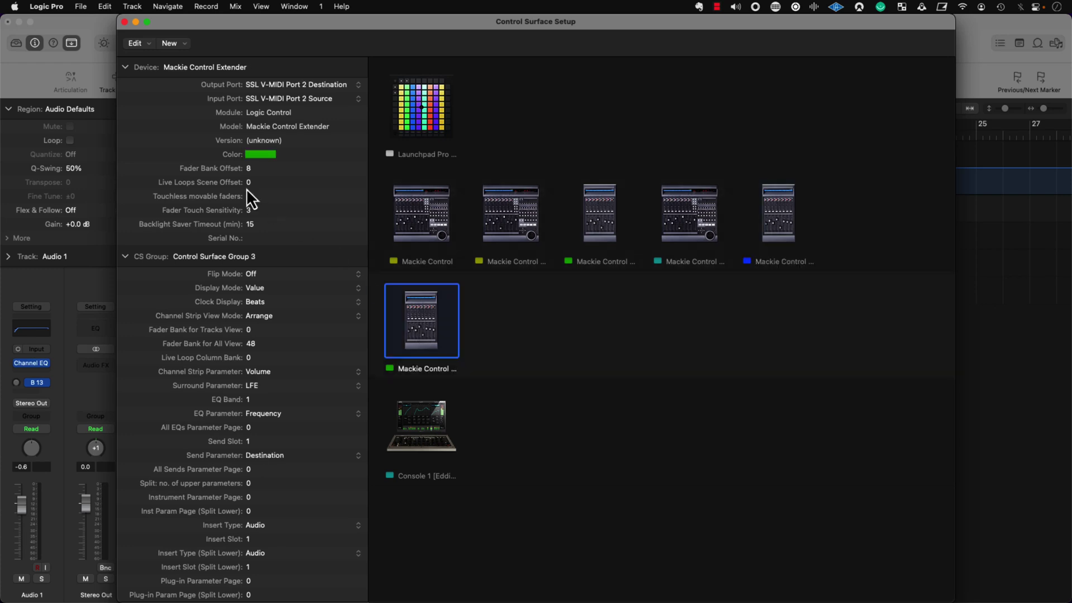
left_click(768, 233)
double_click(247, 167)
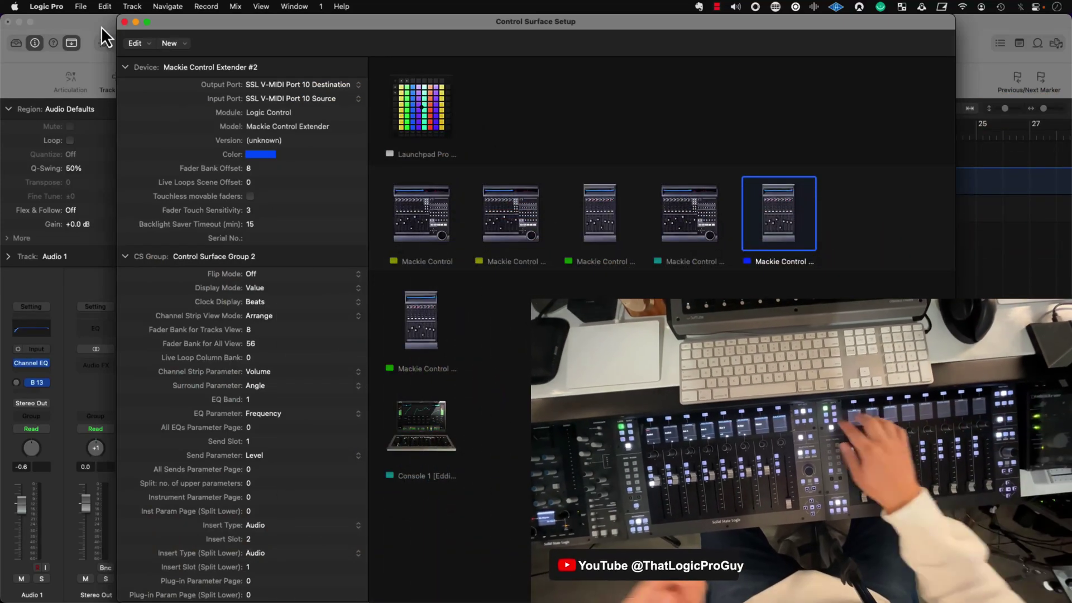
left_click(102, 26)
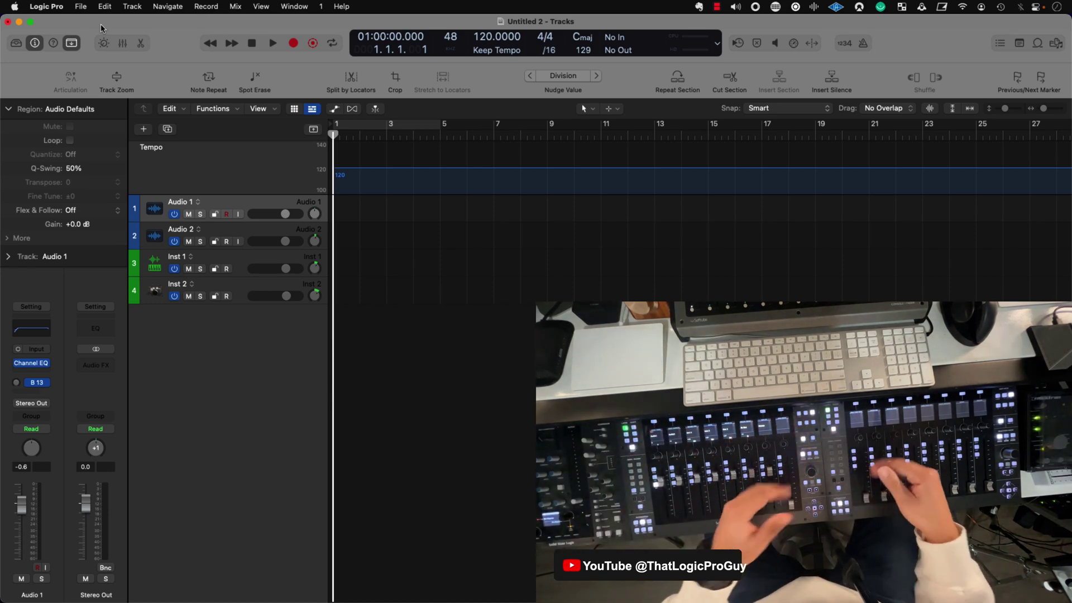
Add a new audio track below Audio 1 and try to record on it
key("alt+super+a")
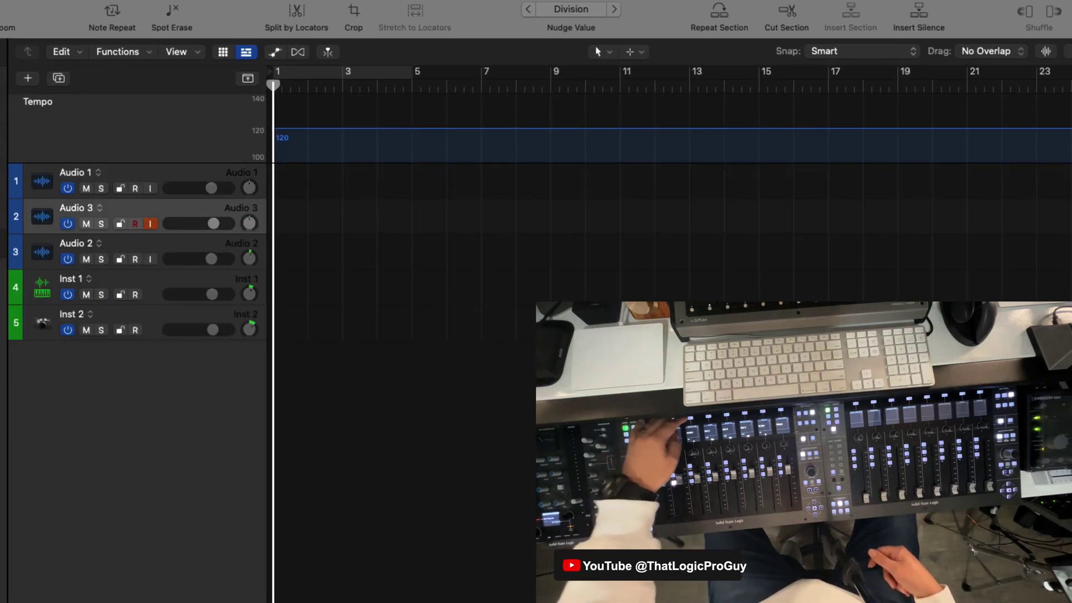
key("r")
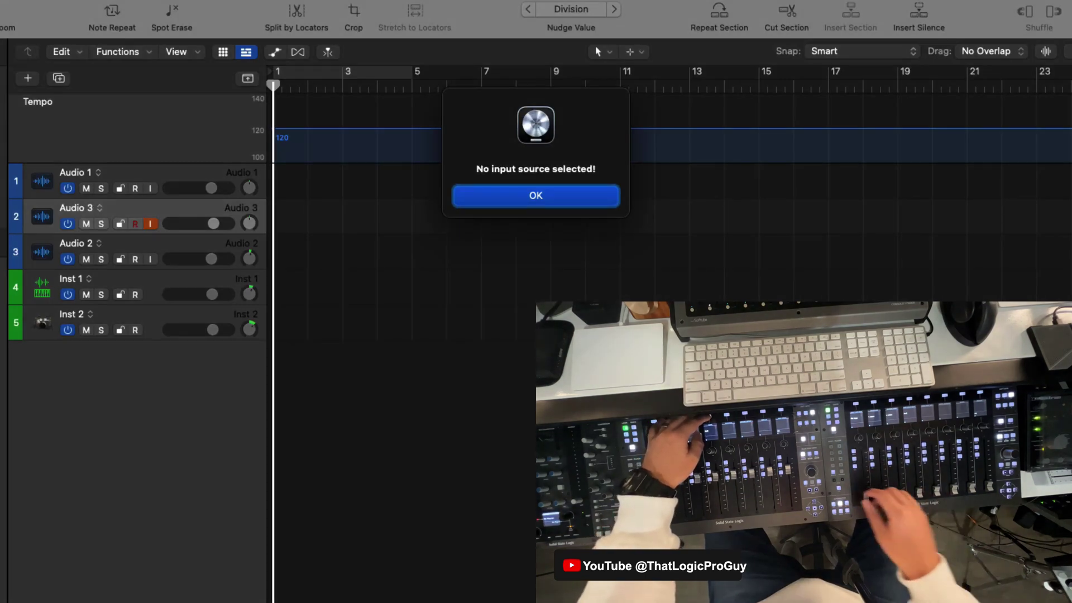
key("Return")
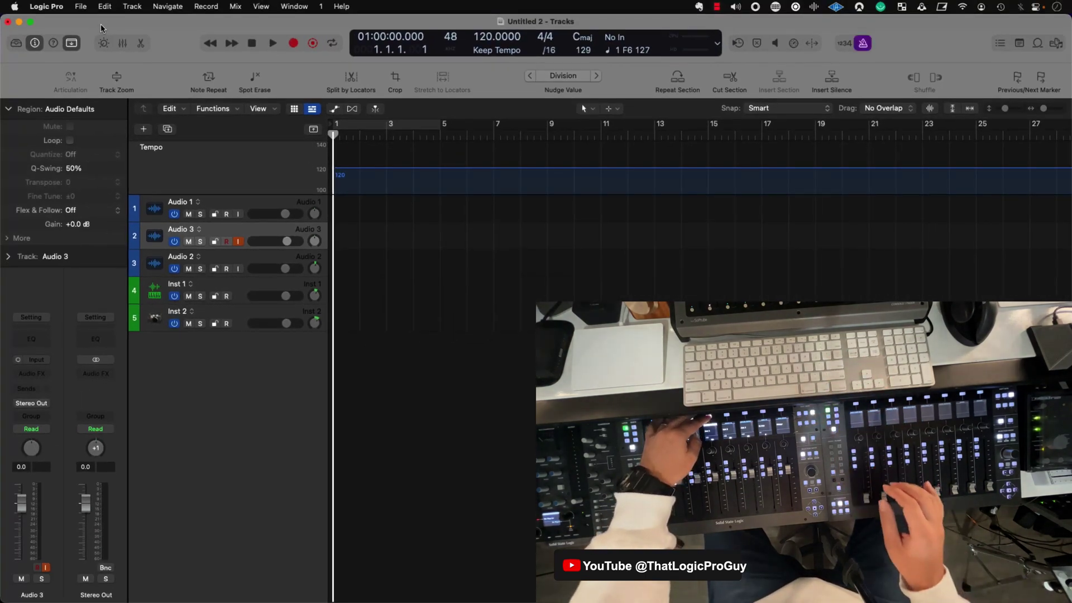
Turn on the count-in and record two consecutive audio regions on the Audio 3 track, restarting the second take once
key("shift+k")
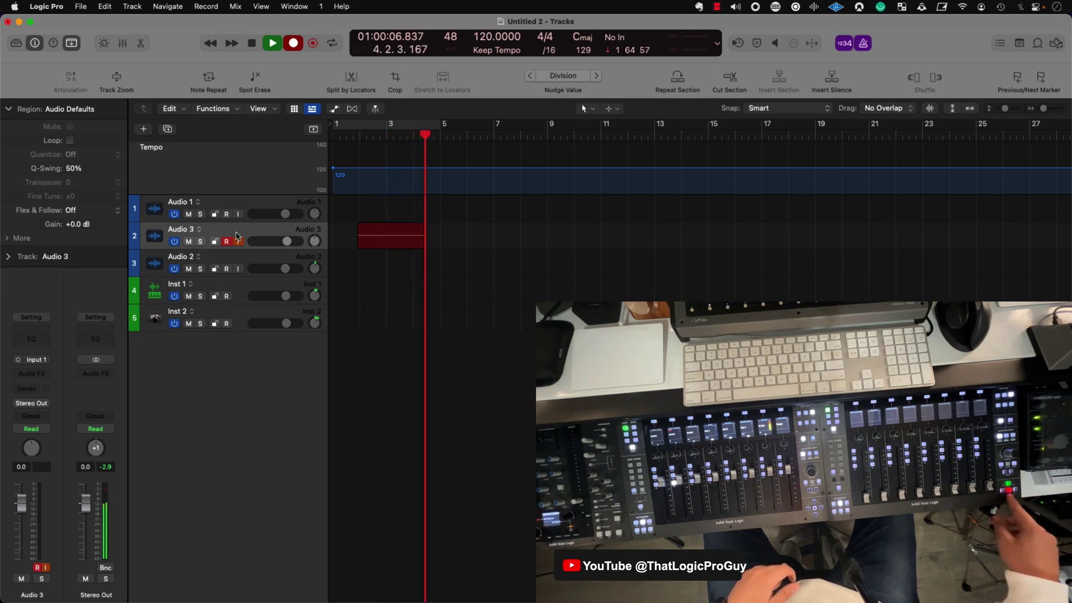
key("space")
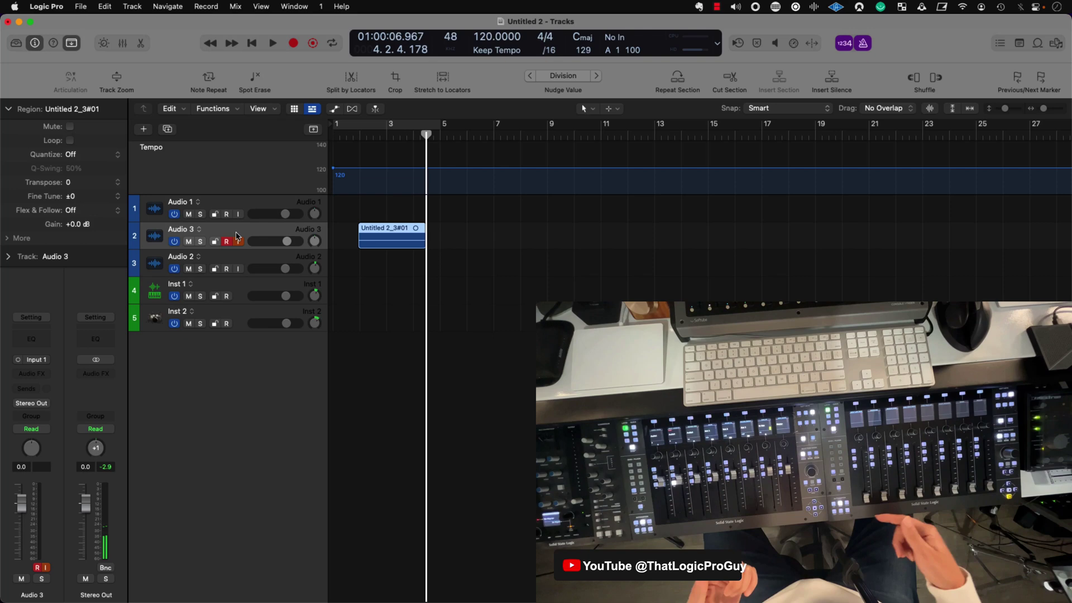
key("r")
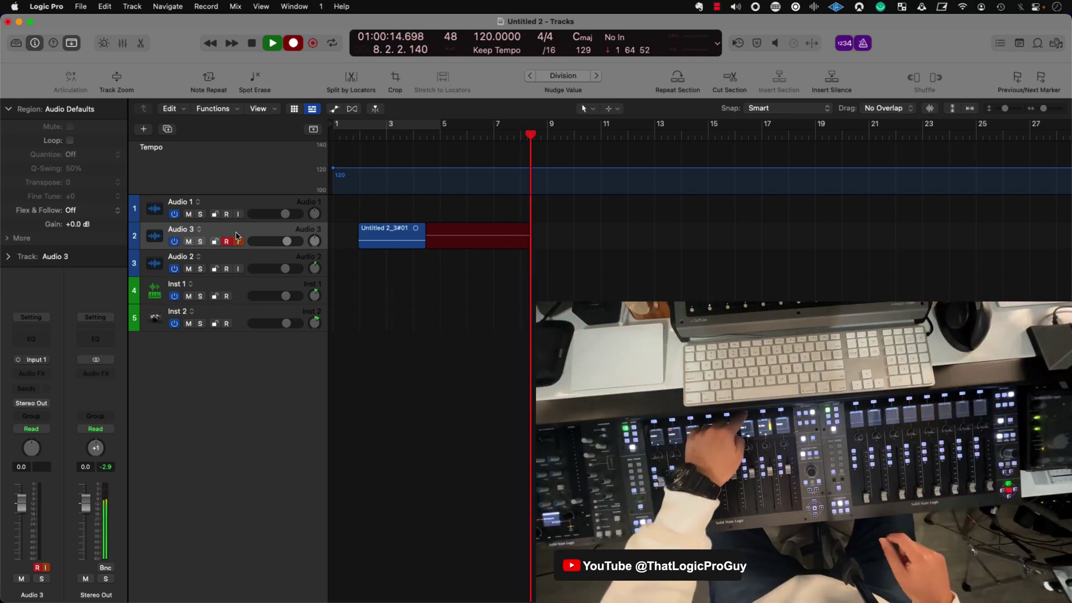
key("r")
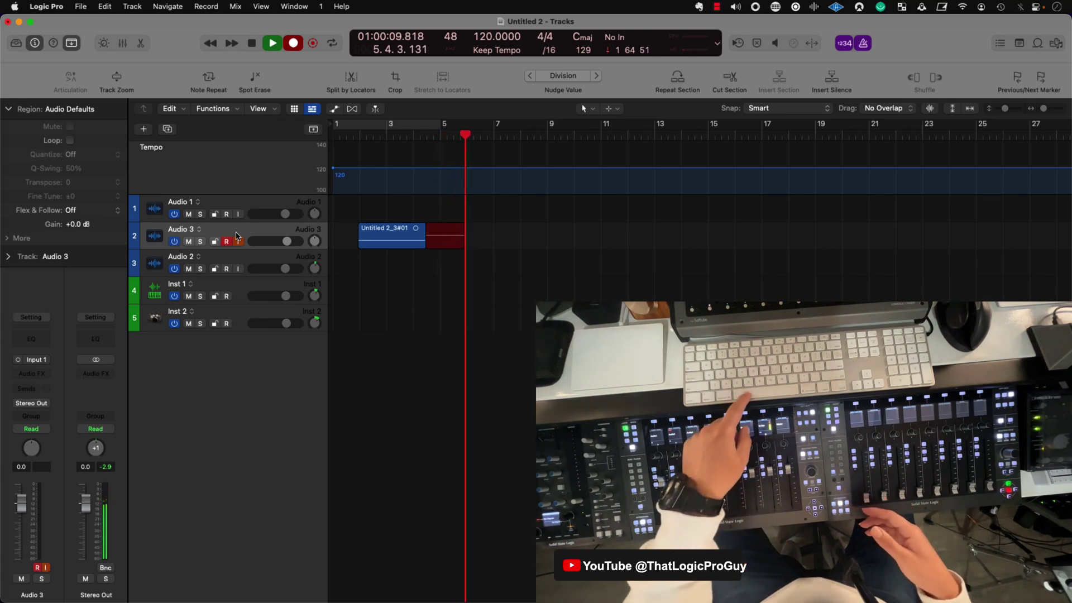
key("space")
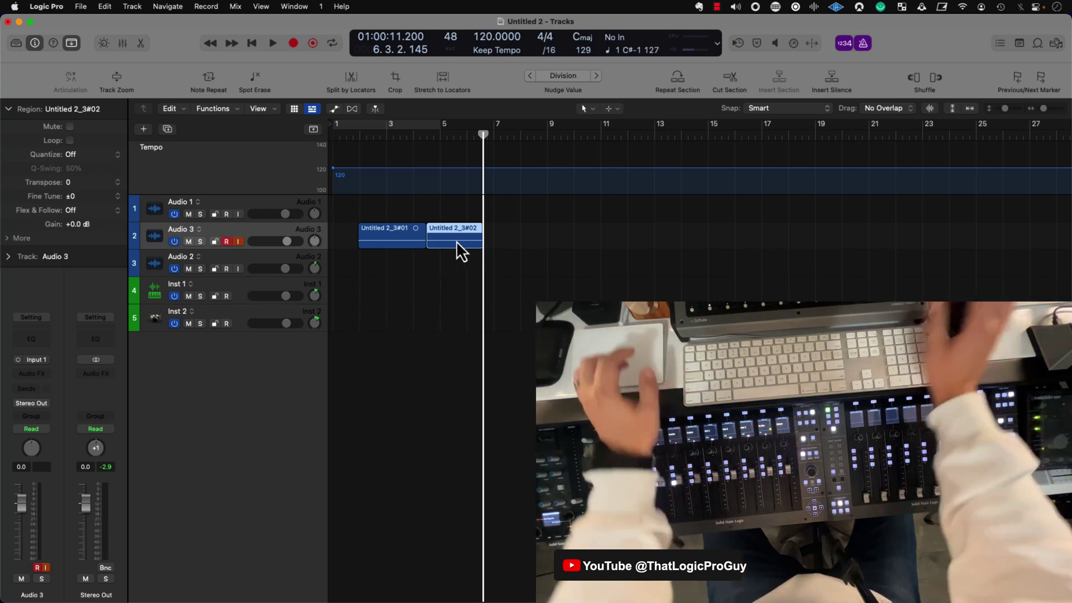
Raise the gain of the second recorded region on Audio 3 to +30.0 dB
scroll(456, 238, "up", 3)
scroll(456, 243, "up", 2)
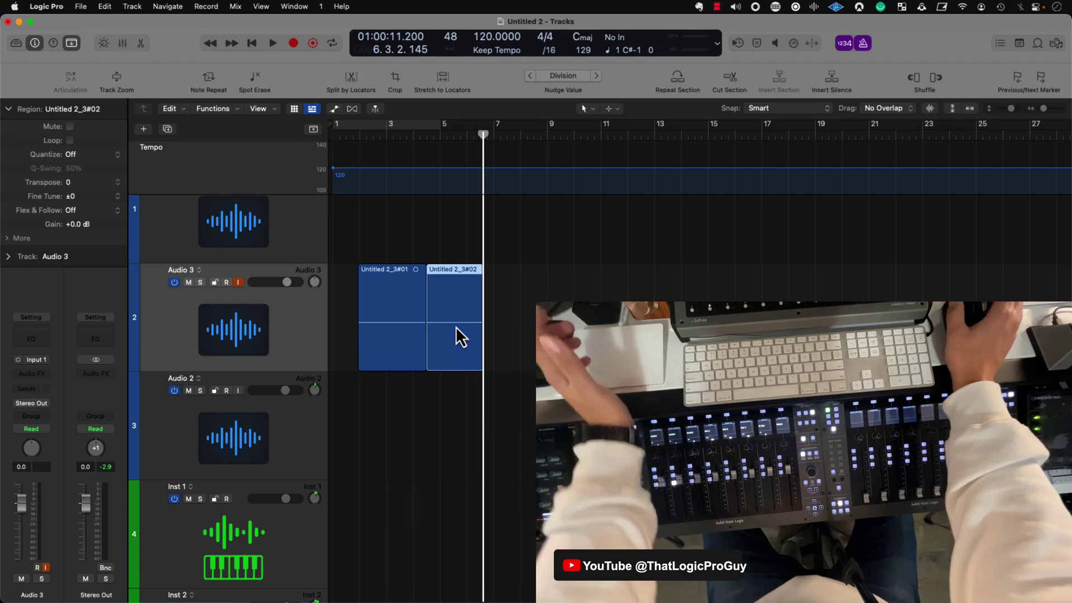
key("ctrl+super+Up")
key("ctrl+super+Up")
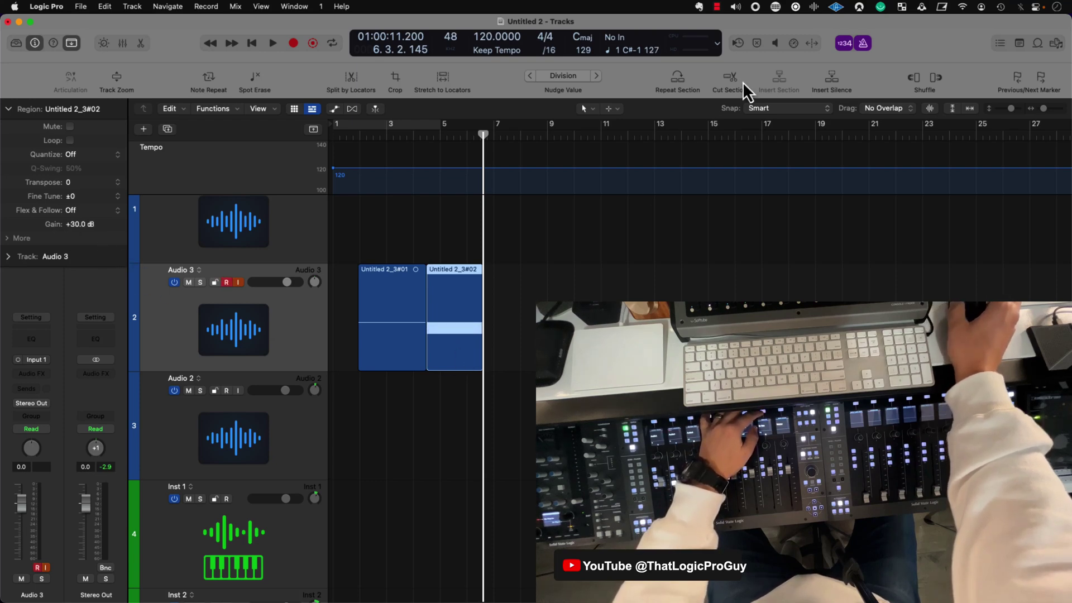
left_click(795, 7)
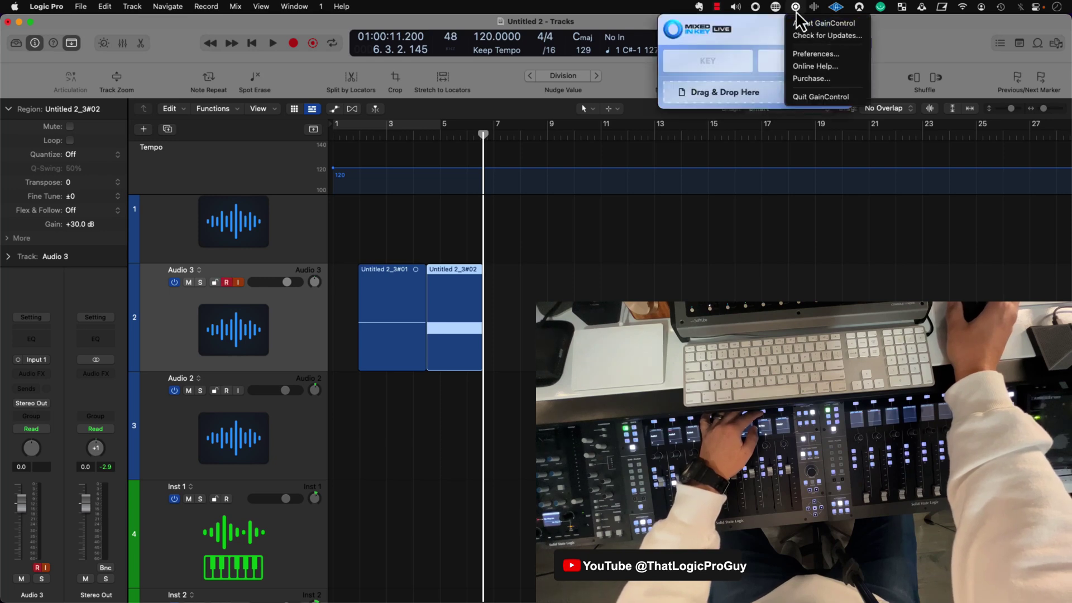
left_click(796, 10)
left_click(794, 8)
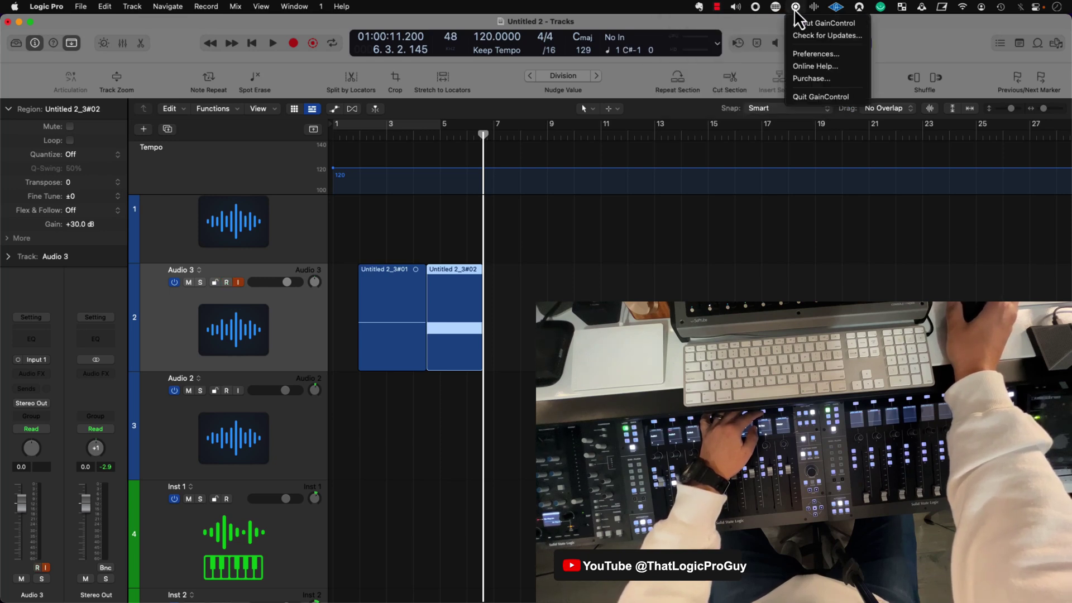
left_click(795, 10)
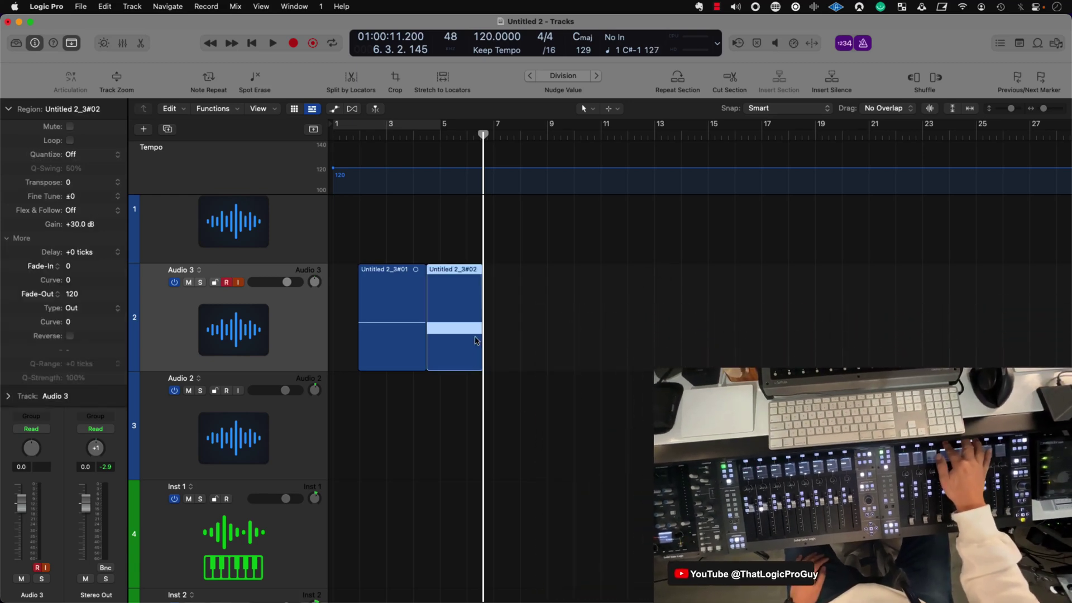
Create an empty one-bar MIDI region at the start of the project on the Inst 1 track
scroll(473, 334, "up", 5)
scroll(473, 329, "left", 6)
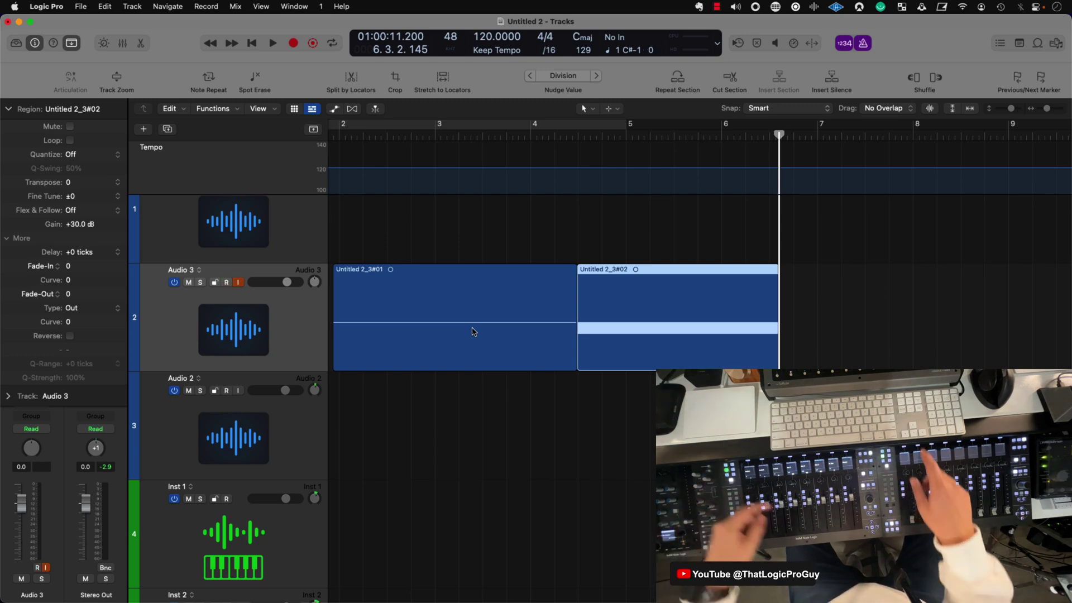
key("Down")
key("Down")
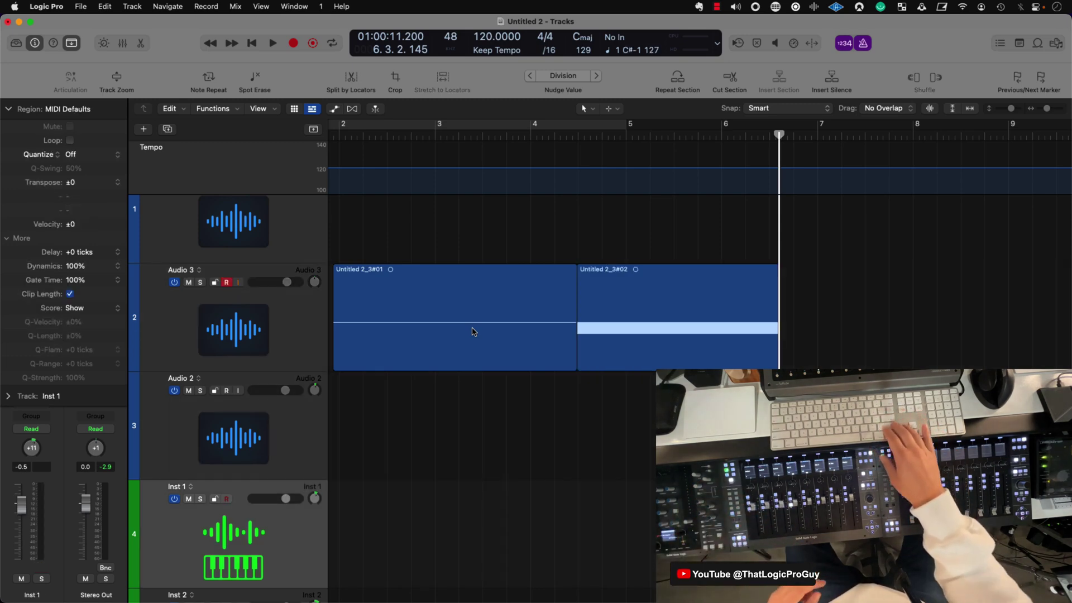
scroll(473, 331, "up", 1)
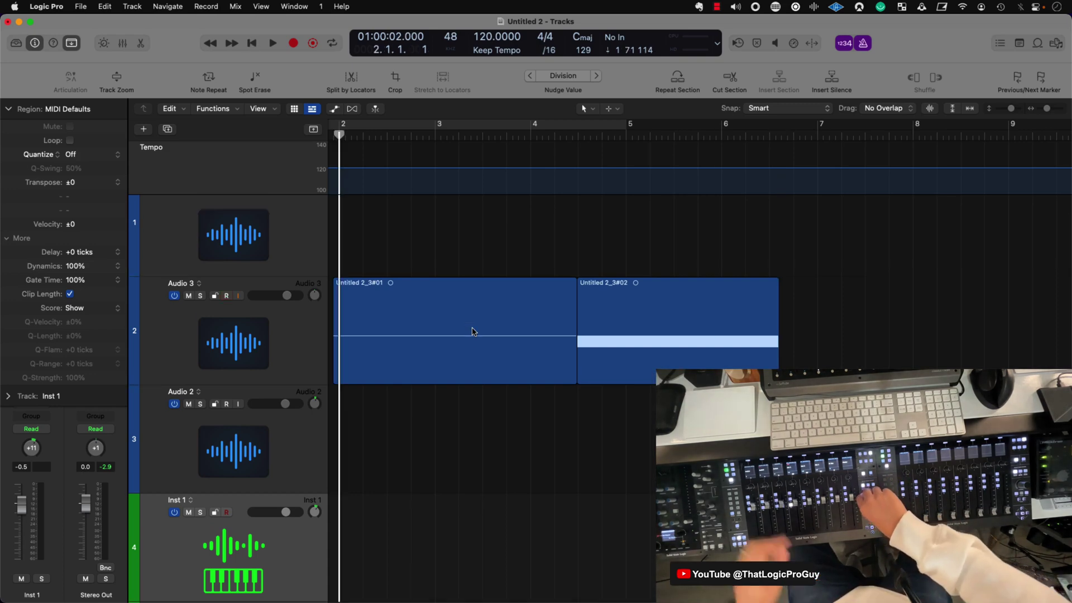
key("Return")
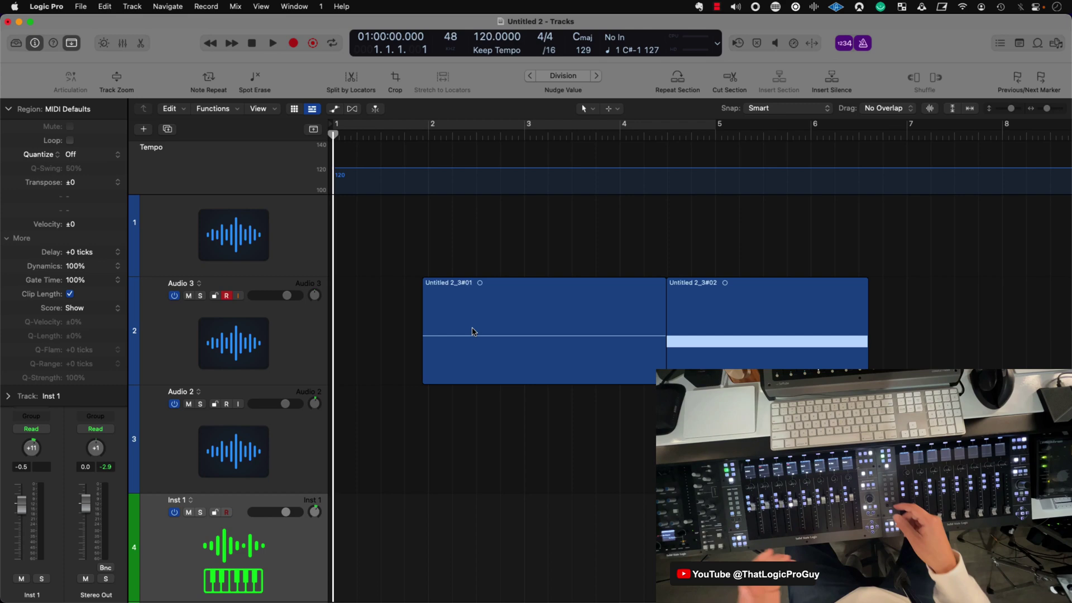
scroll(473, 331, "down", 10)
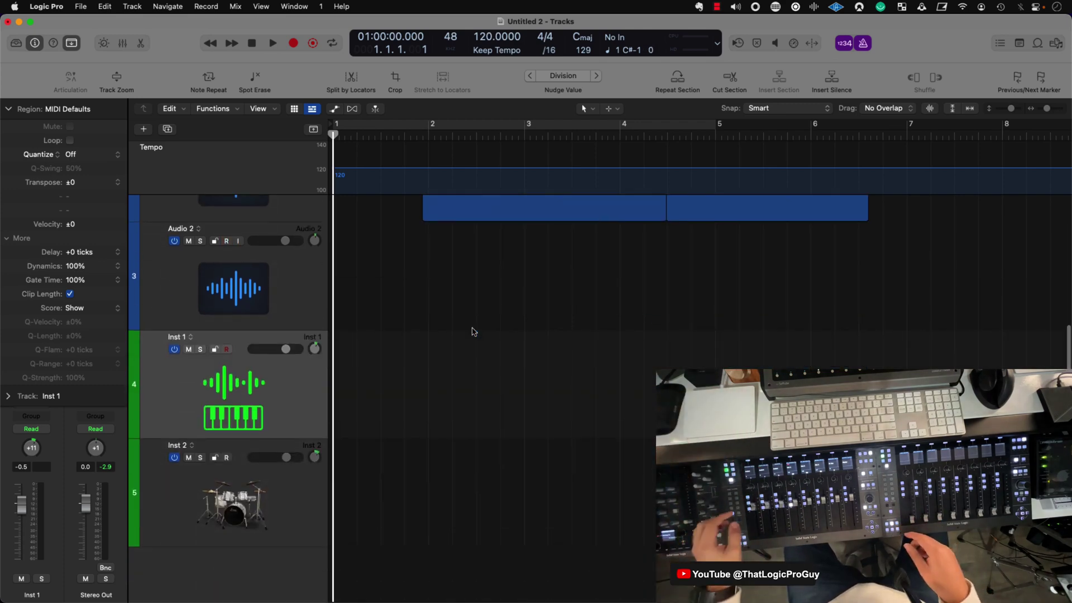
key("ctrl+n")
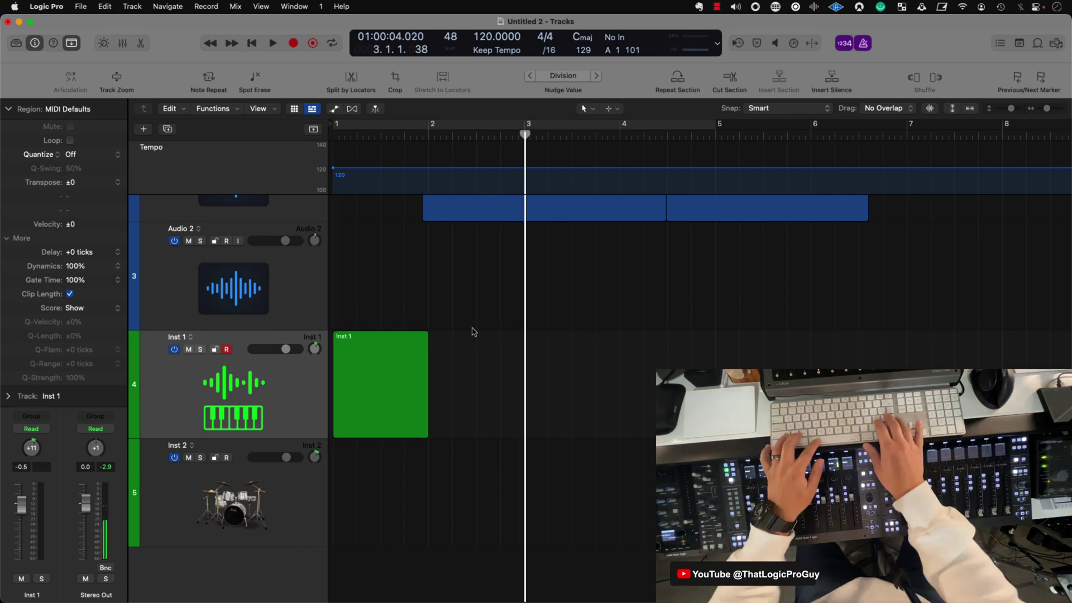
Play notes on Inst 1 with Musical Typing during playback, stop, and capture the performance as a recording
key("space")
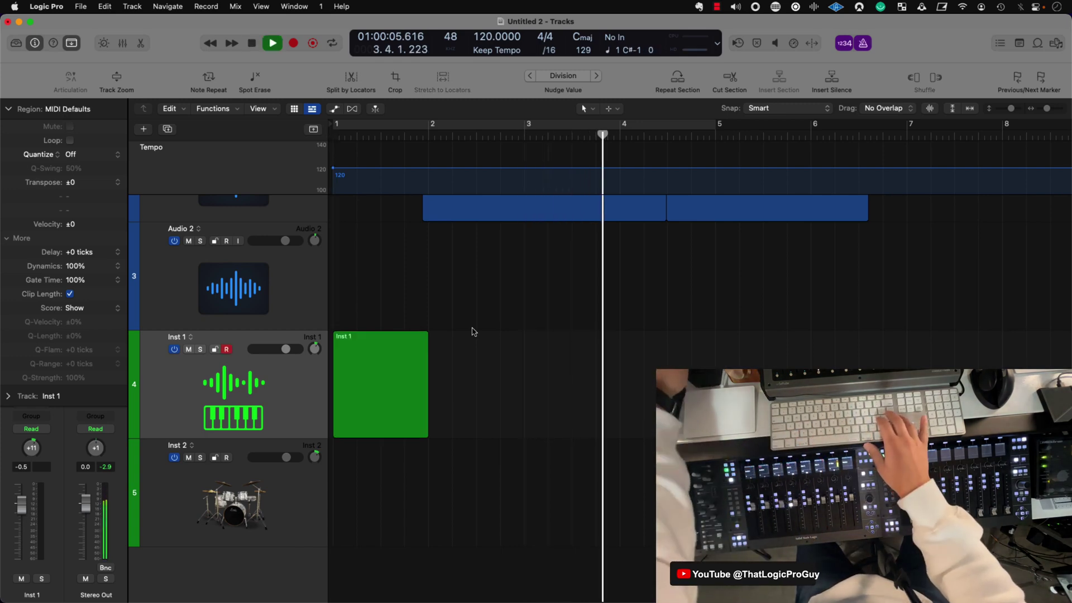
key("super+k")
key("d")
key("f")
key("h")
key("h")
key("j")
key("k")
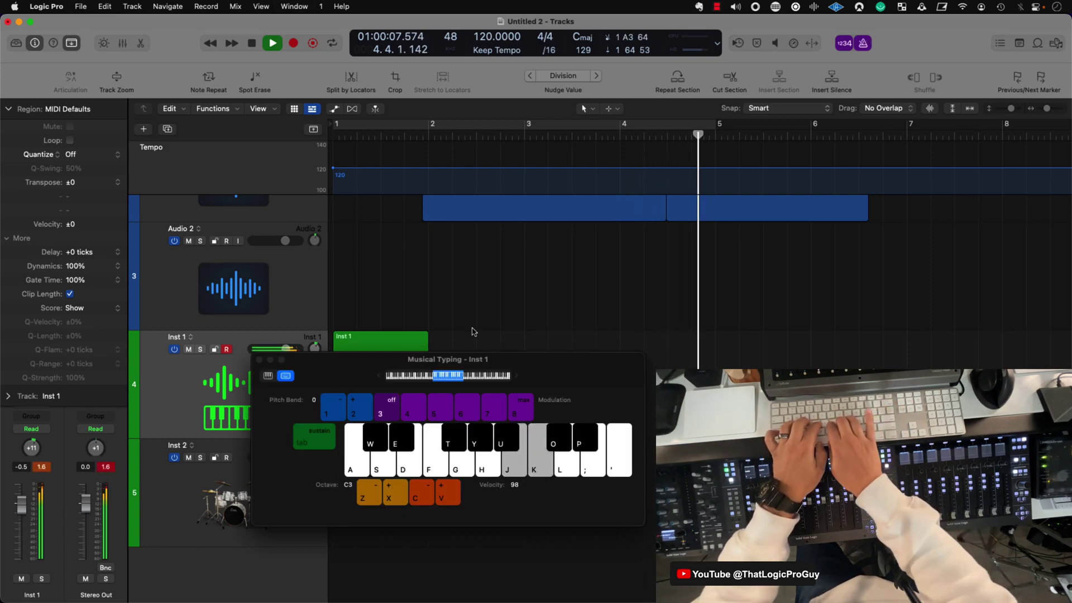
key("s")
key("d")
key("f")
key("d")
key("f")
key("super+k")
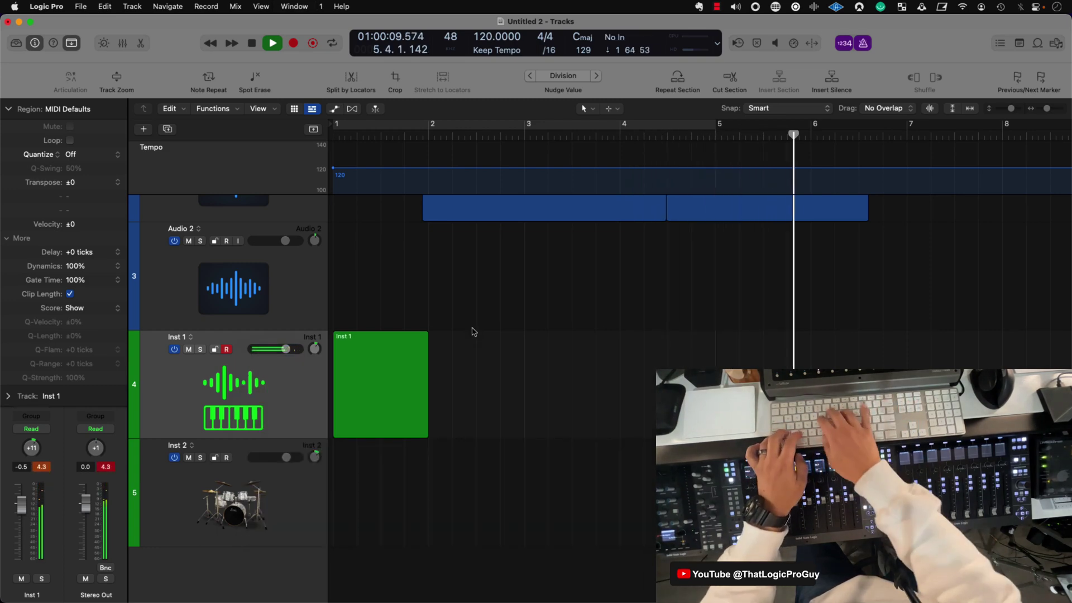
key("space")
key("shift+r")
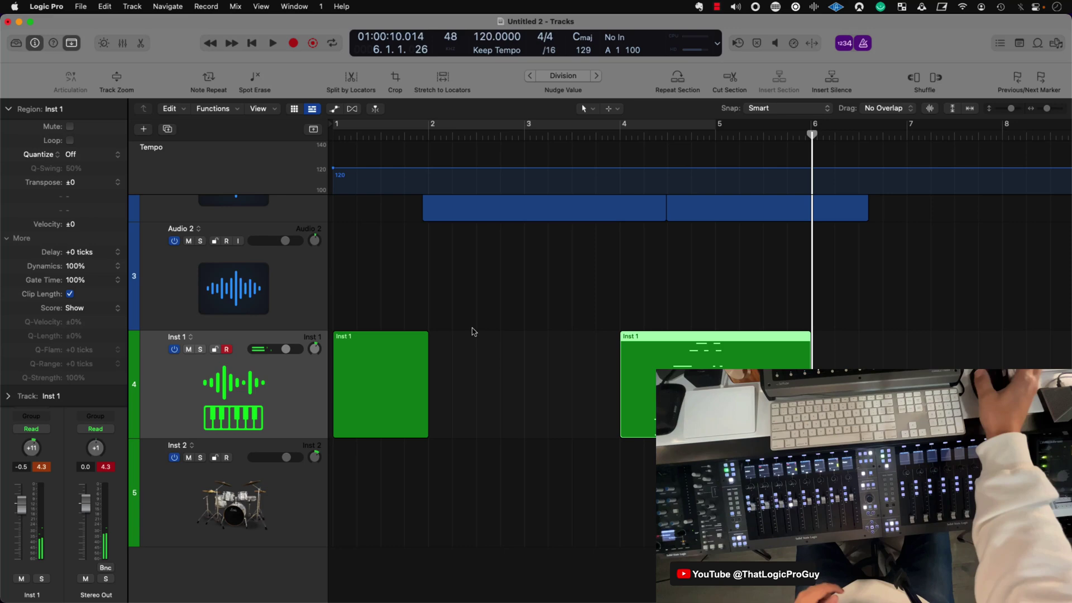
Quantize the captured Inst 1 region at bar 4 to 1/16 Note
left_click(555, 395)
left_click(642, 394)
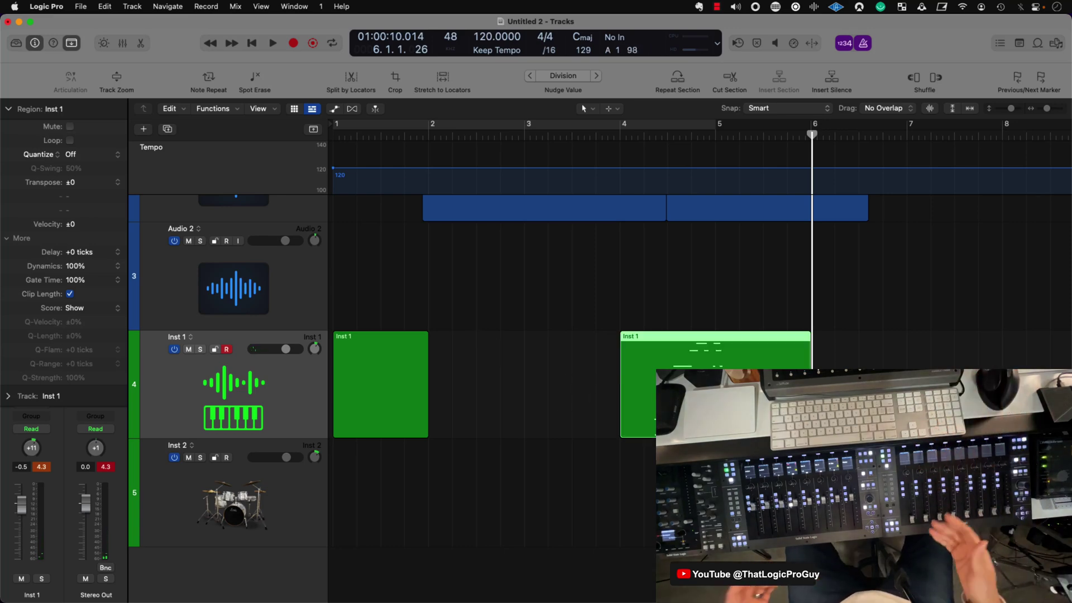
key("q")
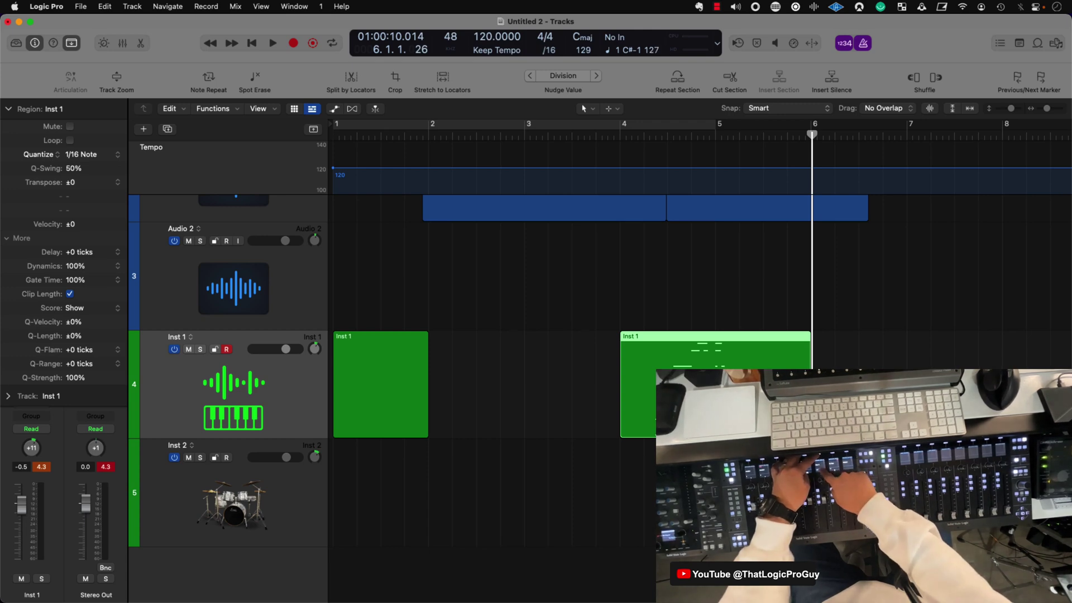
Add a new track with the same settings as Inst 1 and convert the captured region to a pattern region
key("super+d")
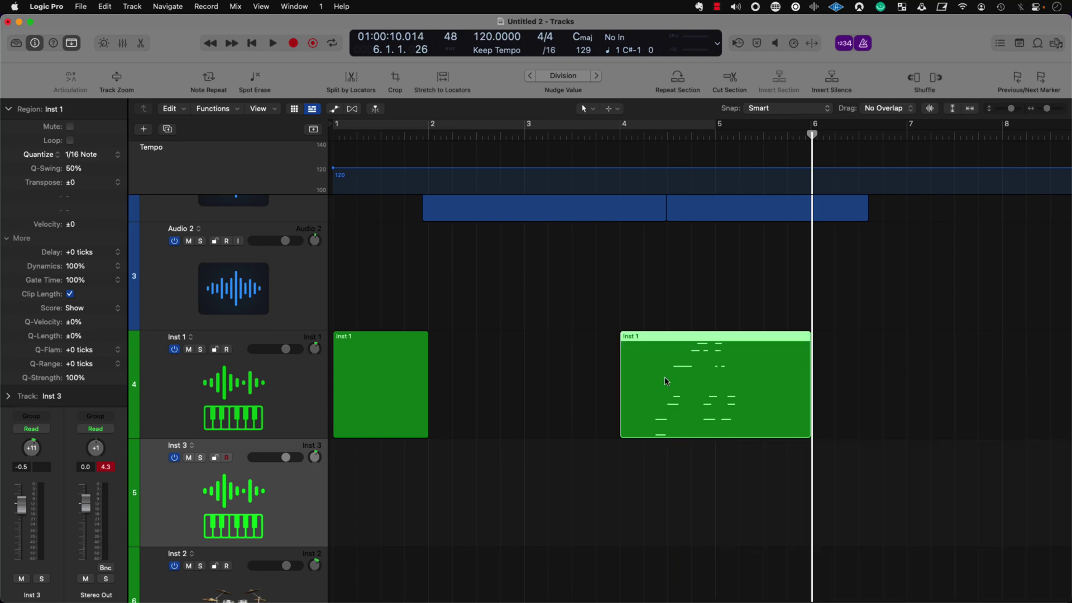
key("ctrl+alt+super+p")
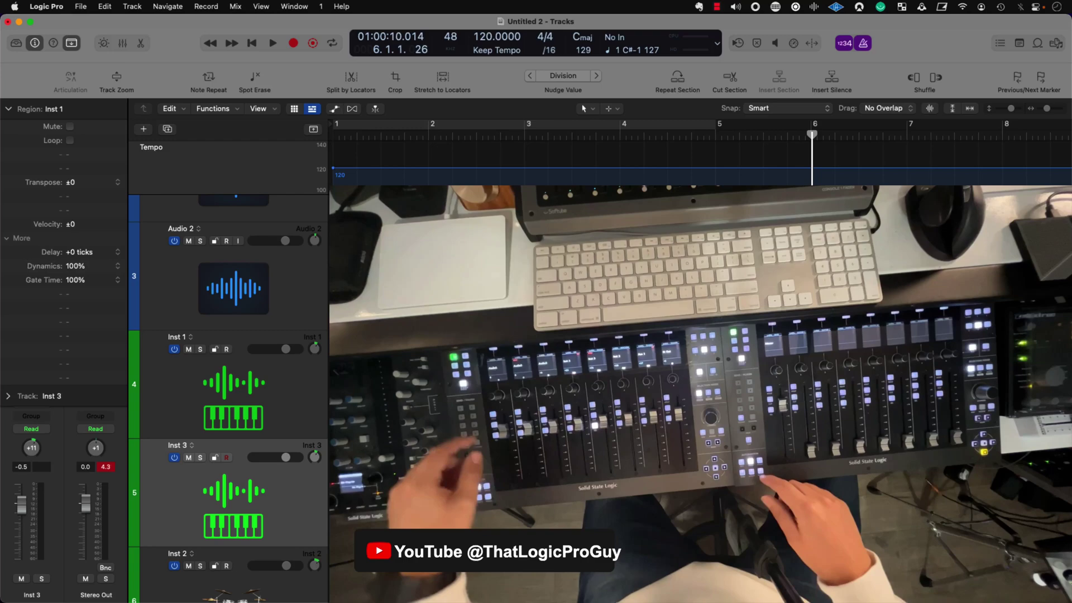
Rename the Inst 3 track BEAT, the Inst 1 track KICK and the Audio 2 track SNARE
key("Return")
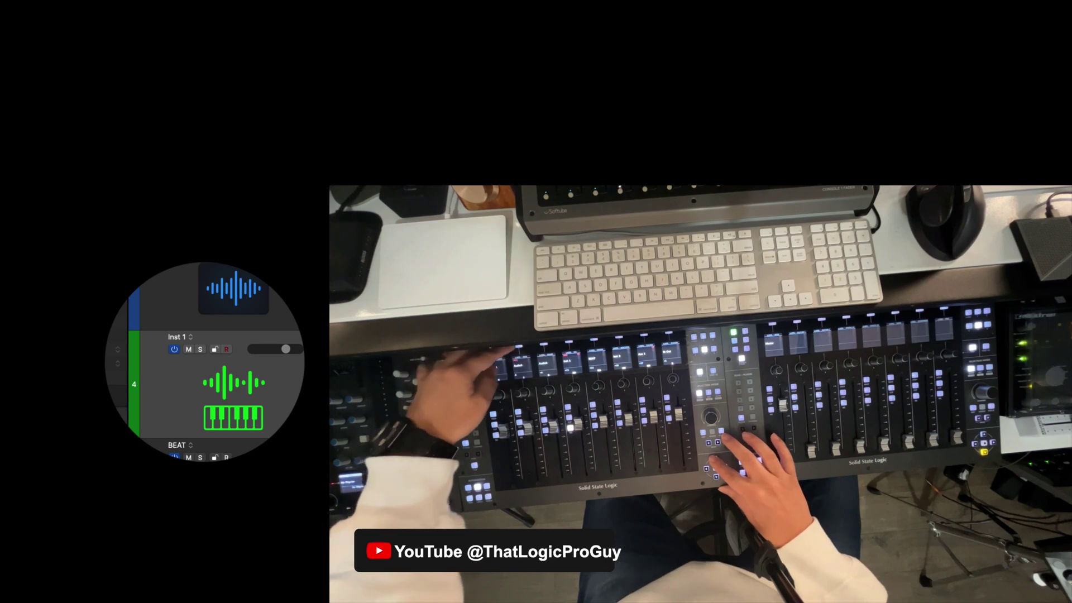
key("Up")
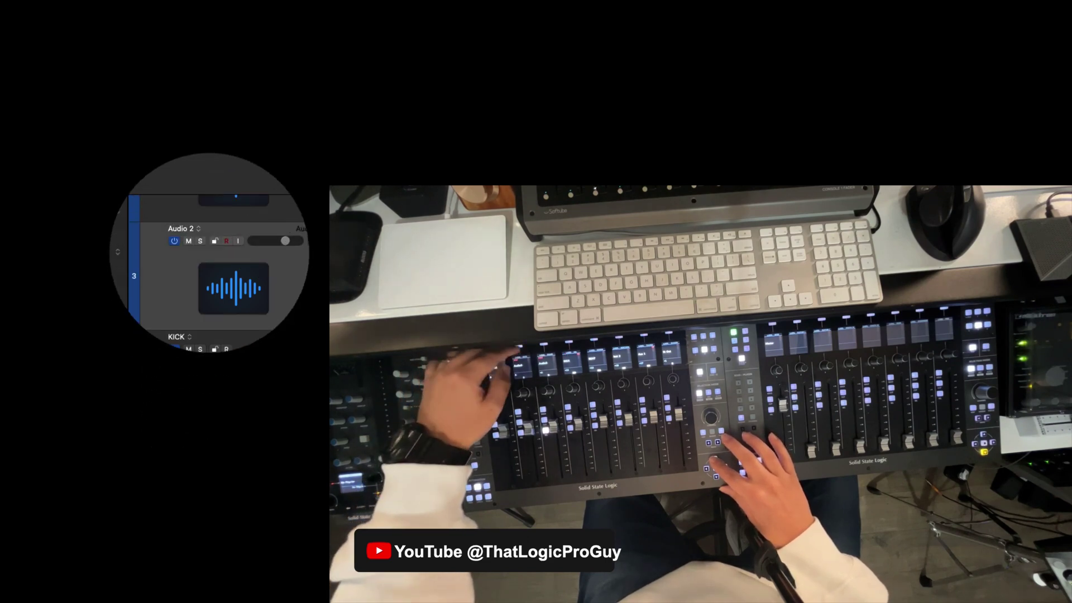
key("shift+Return")
type("SNARE")
key("Return")
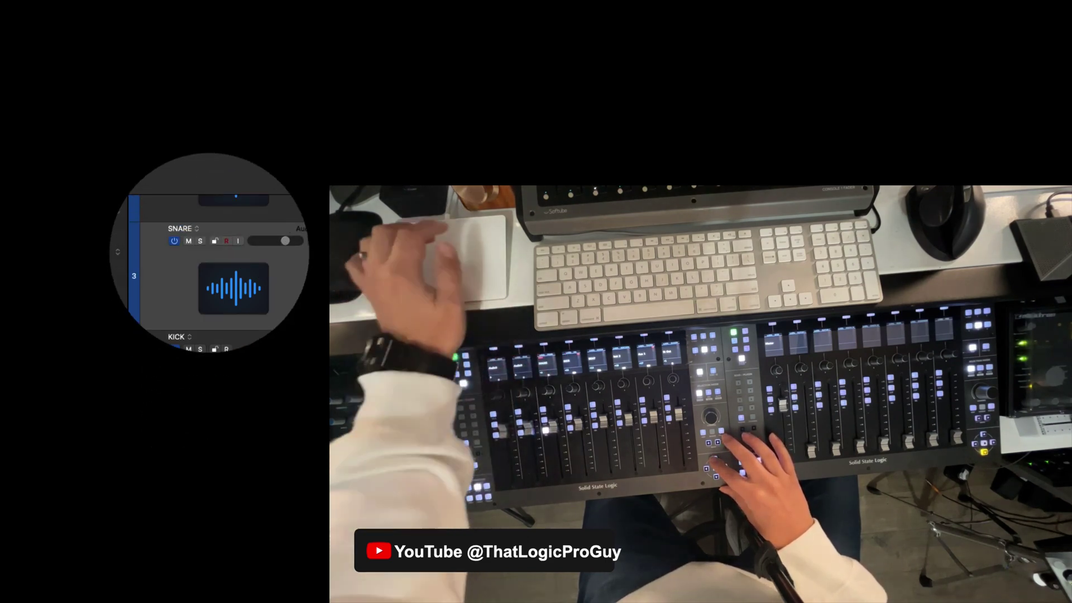
Rename the Audio 3 track HH
scroll(233, 391, "up", 4)
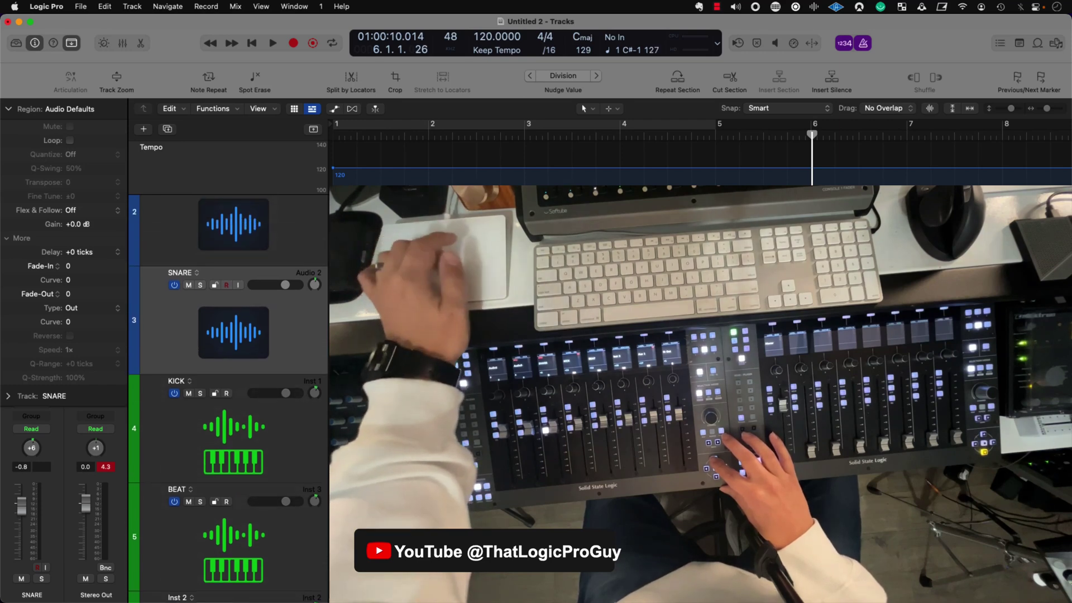
scroll(233, 391, "up", 1)
key("Up")
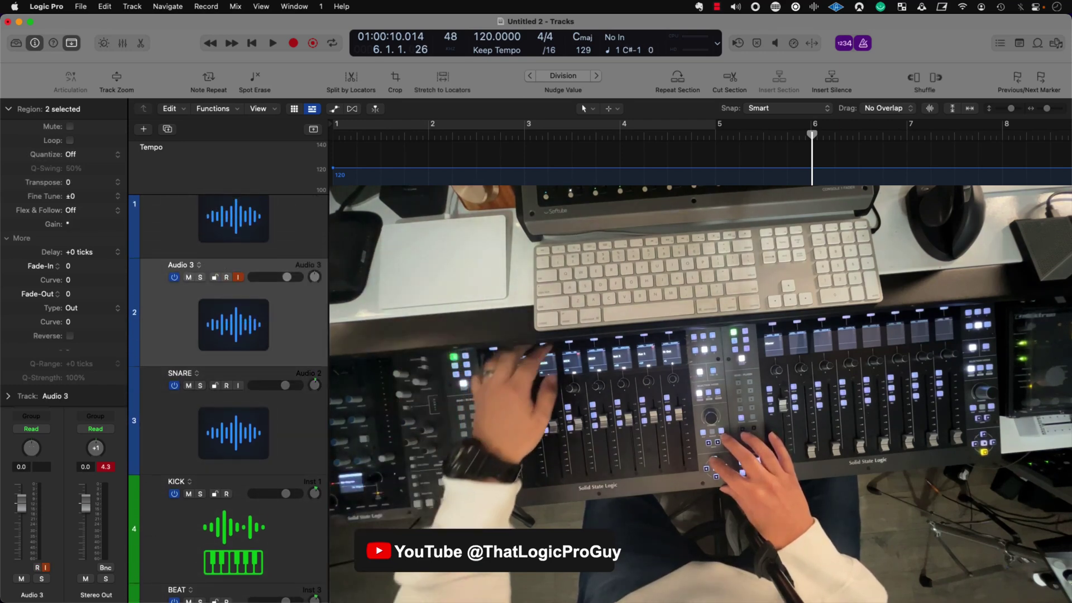
key("shift+Return")
type("HH")
key("Return")
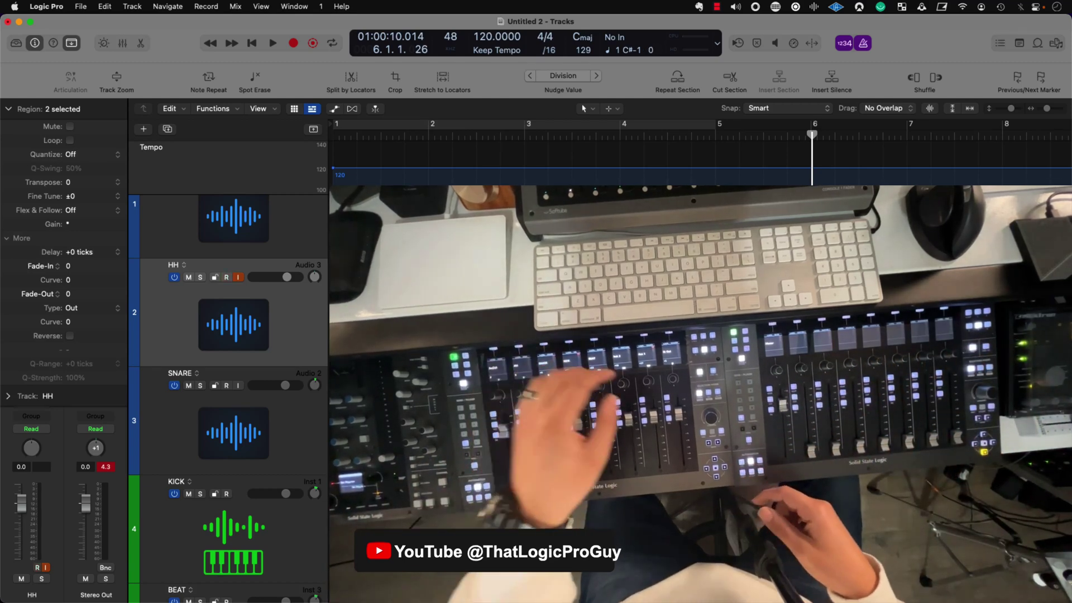
Show track automation and add volume points on HH near bar 4, dipping from +0.0 dB and rising back to -0.9 dB
key("a")
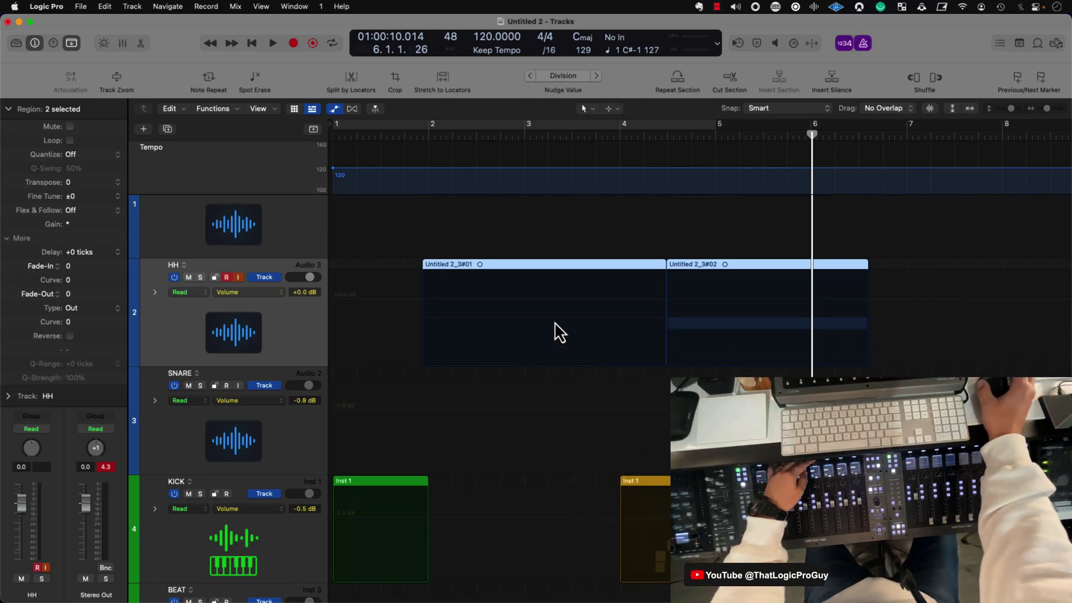
left_click(616, 307)
left_click(617, 299)
left_click(638, 323)
left_click(683, 302)
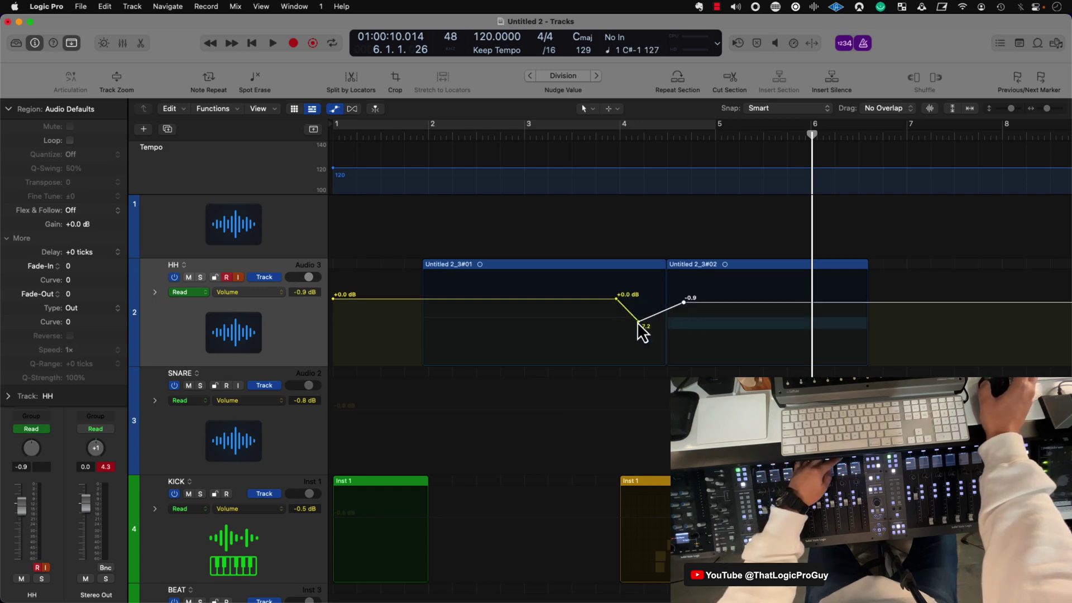
Curve the HH volume line rising to the -0.9 dB point and raise the dip near bar 4 to -4.0 dB
left_click_drag(657, 318, 664, 363)
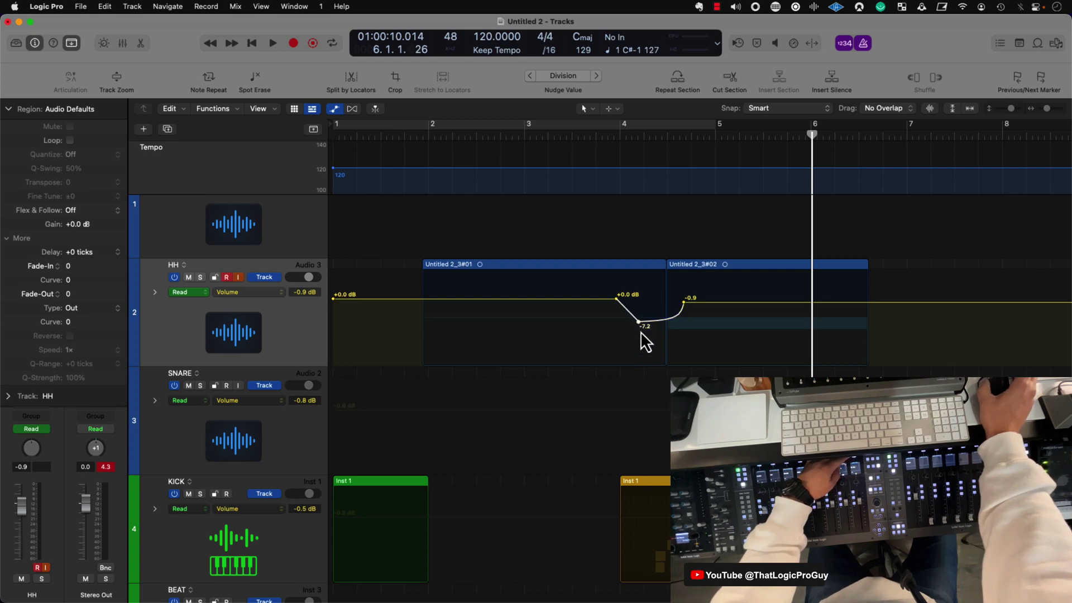
key("alt+Up")
key("alt+Up")
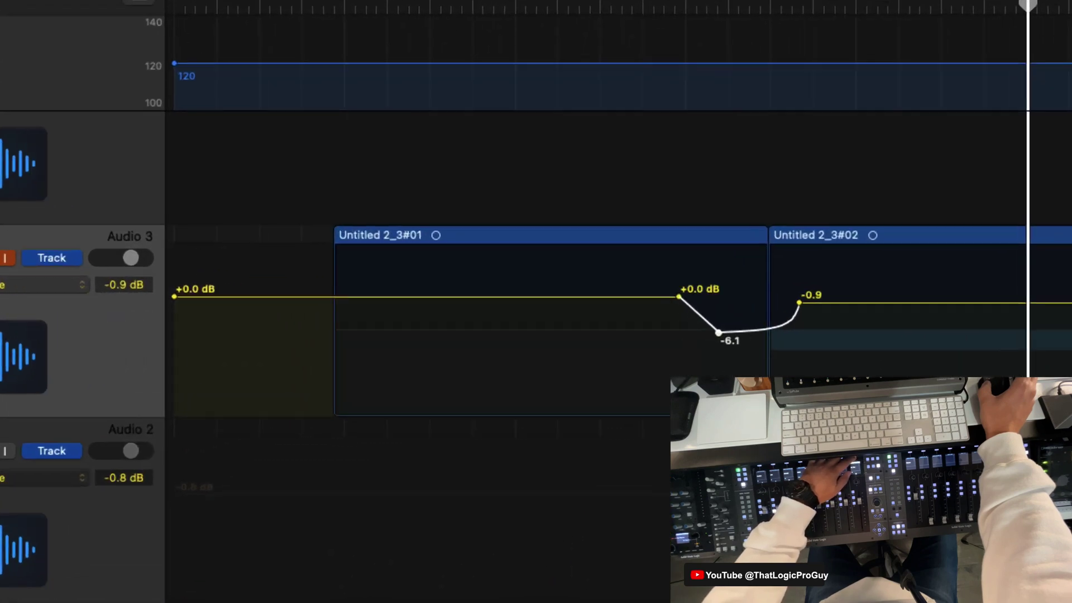
key("alt+Up")
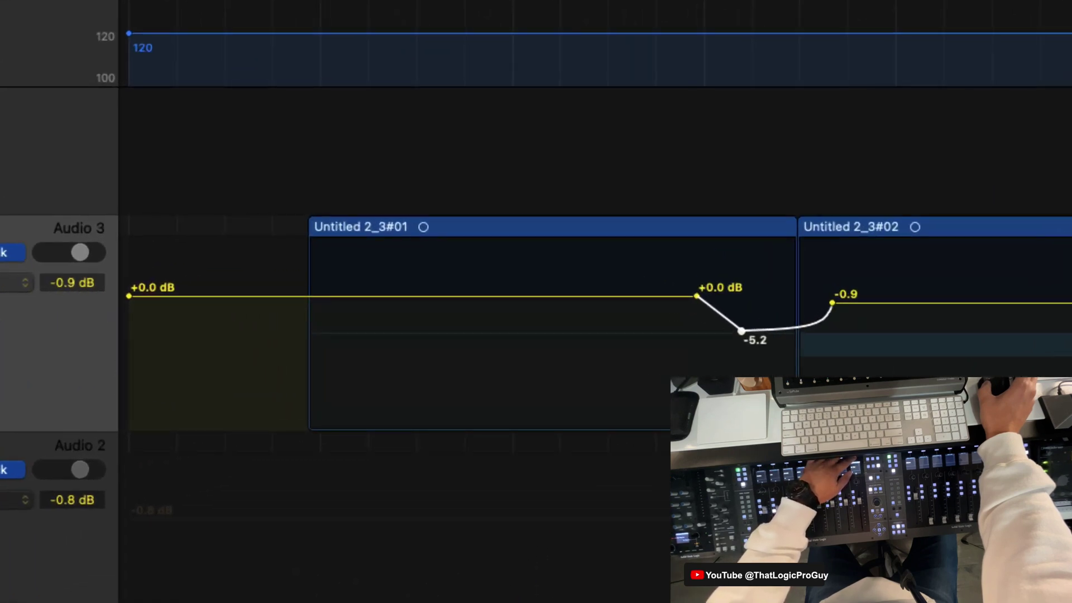
left_click_drag(741, 325, 742, 324)
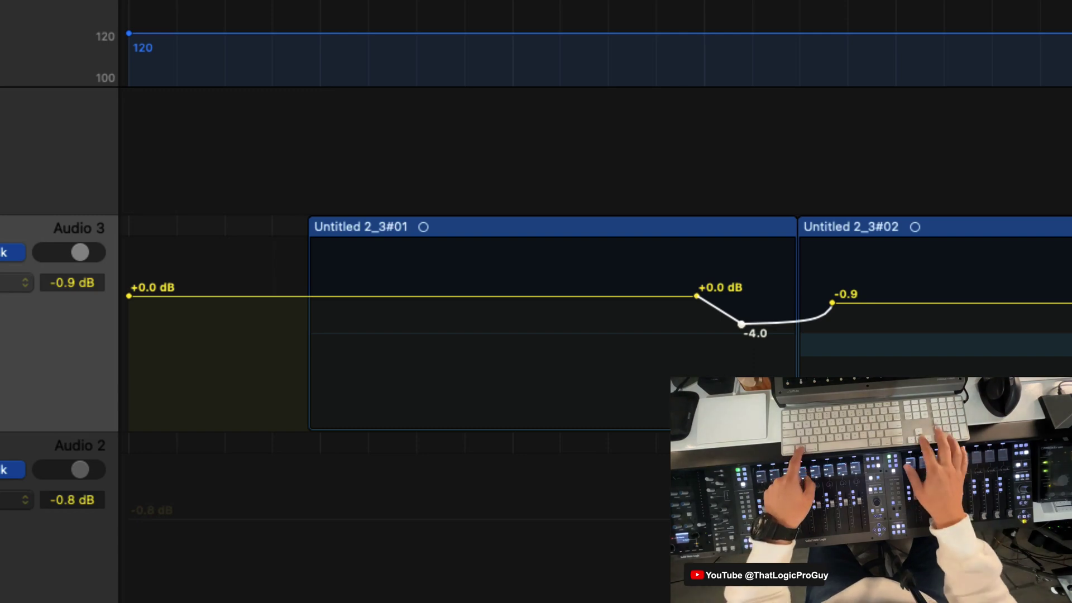
Nudge the HH volume dip near bar 4 down and up, ending at -5.2 dB
key("alt+Down")
key("alt+Down")
key("alt+Up")
key("alt+Up")
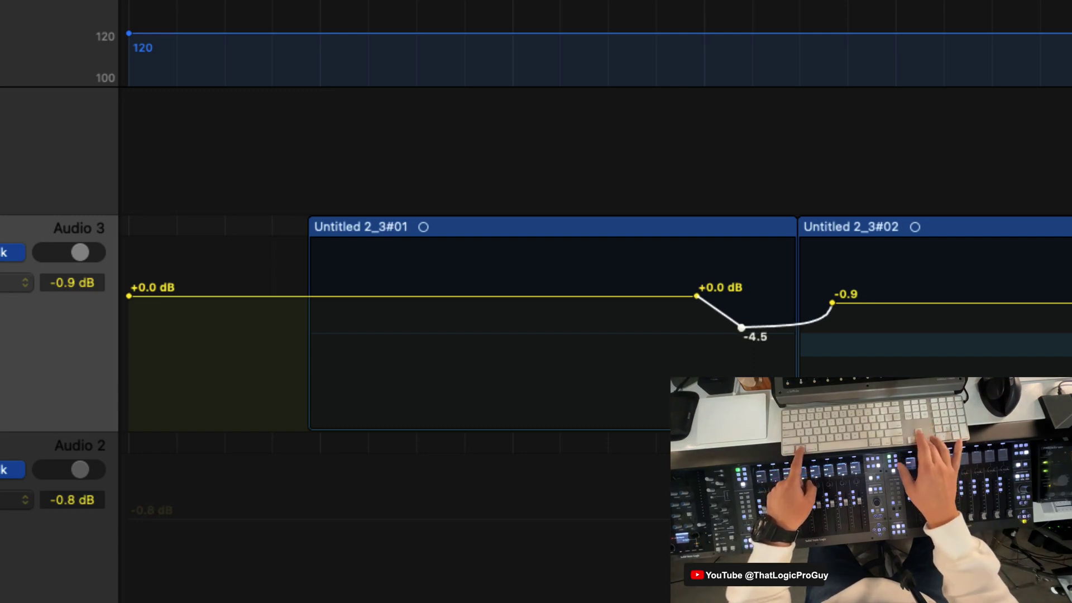
key("alt+Down")
key("alt+Down")
key("alt+Down")
key("alt+Down")
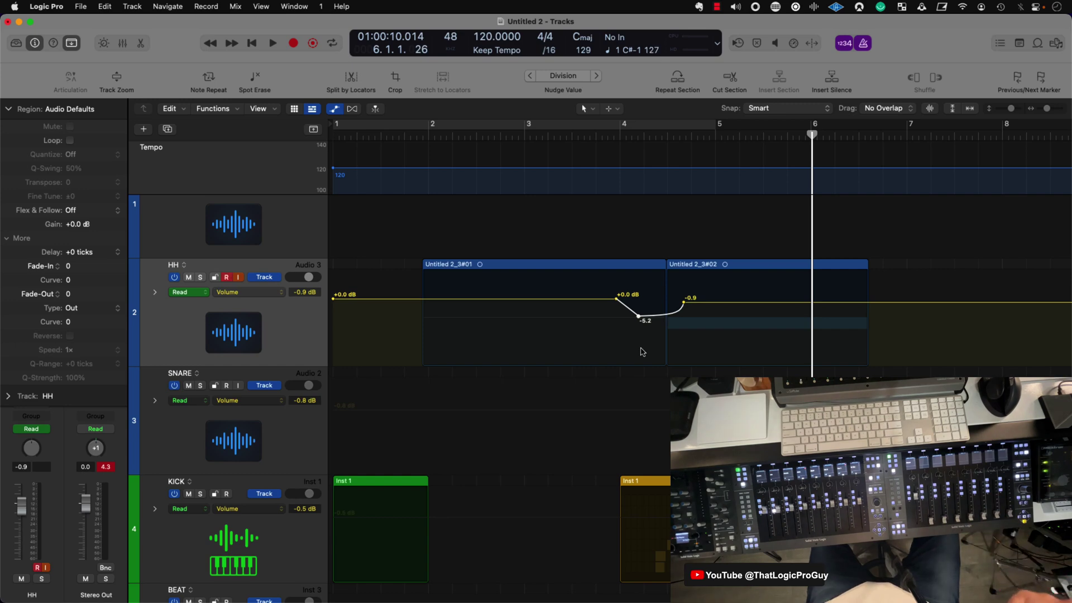
Hide track automation, fit all six tracks in view and return the playhead to the project start
key("a")
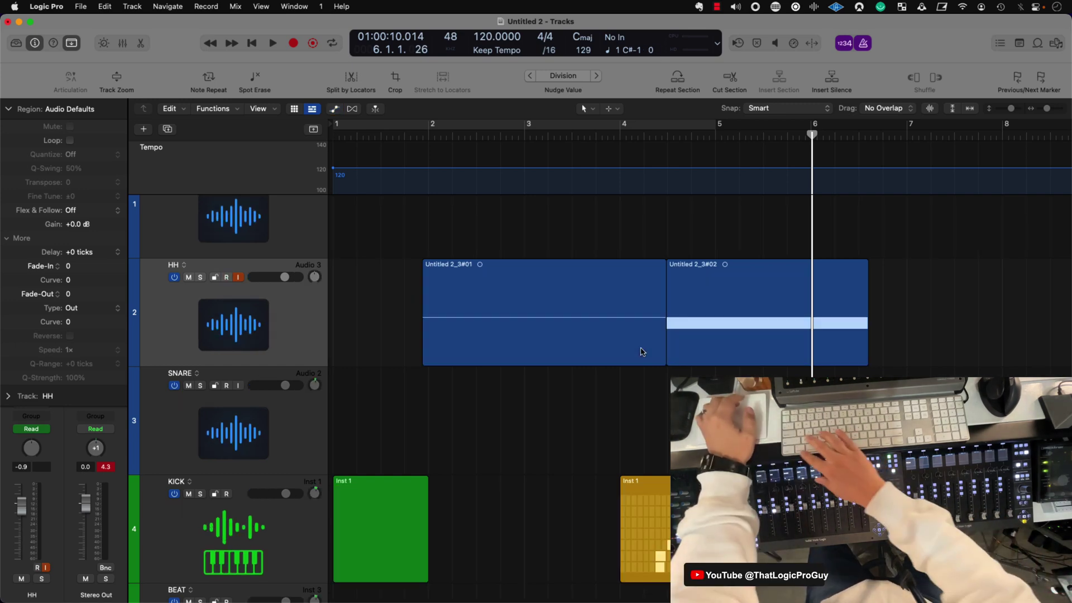
scroll(641, 351, "down", 5)
scroll(641, 352, "up", 3)
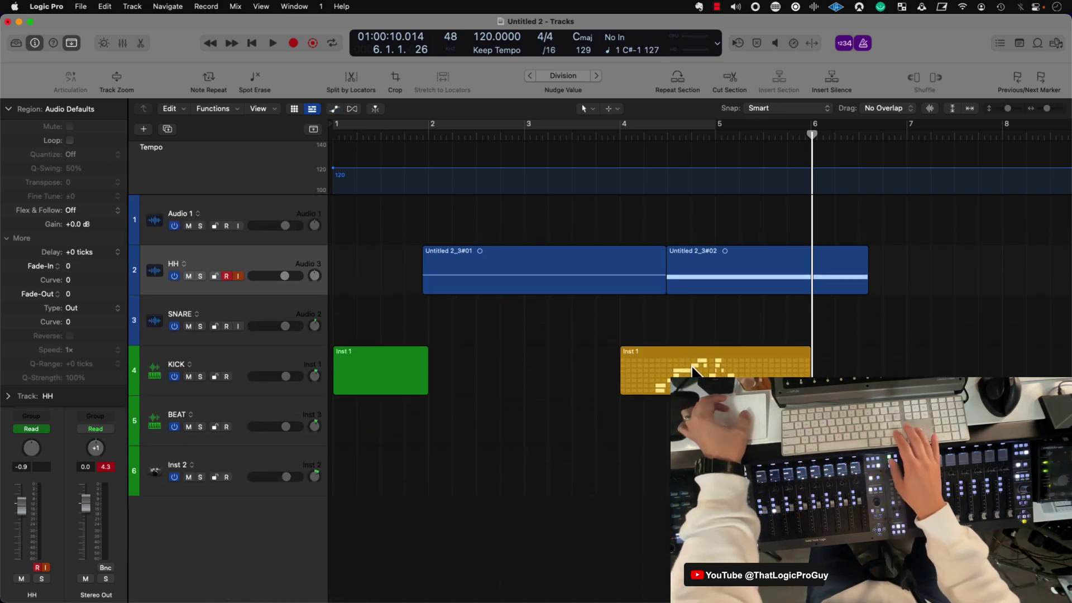
scroll(695, 369, "left", 1)
key("Return")
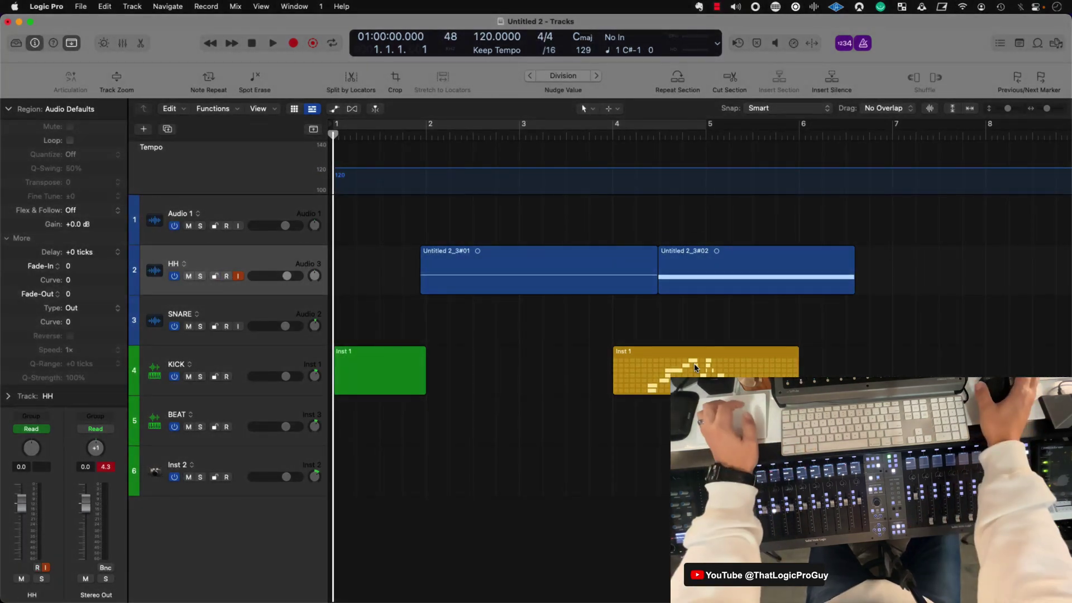
Show the secondary time ruler above the timeline and hide it again
key("ctrl+alt+super+r")
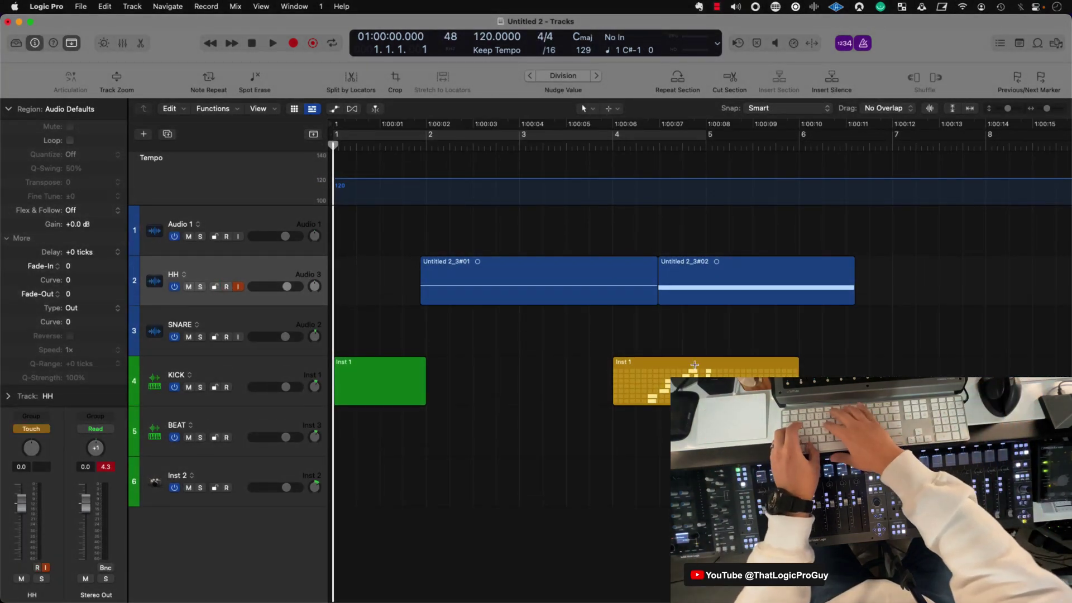
key("ctrl+alt+super+r")
key("ctrl+shift+super+r")
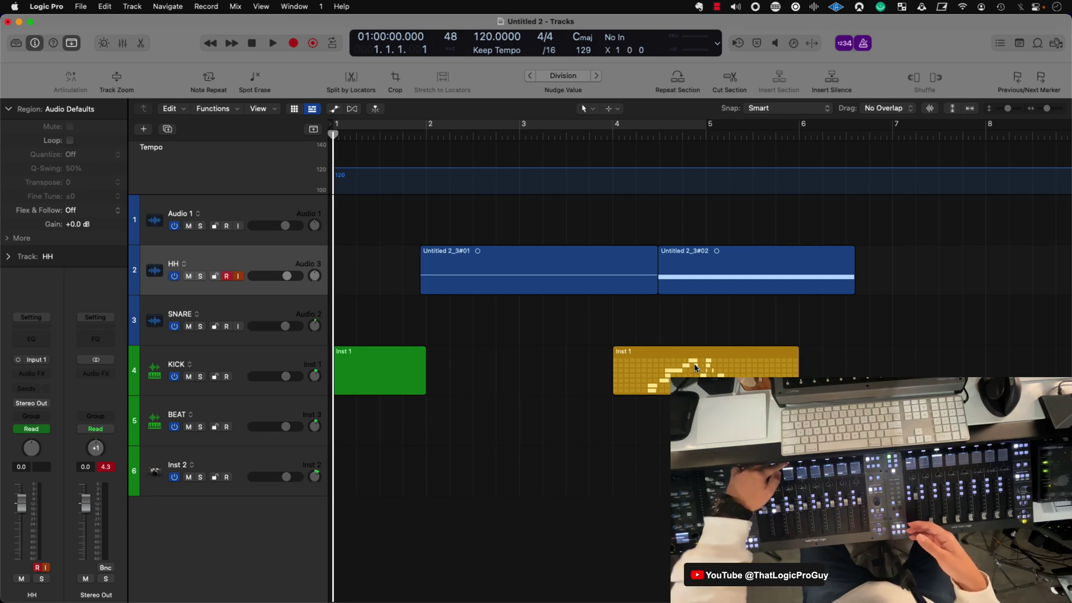
Insert a Channel EQ on the HH track
key("ctrl+e")
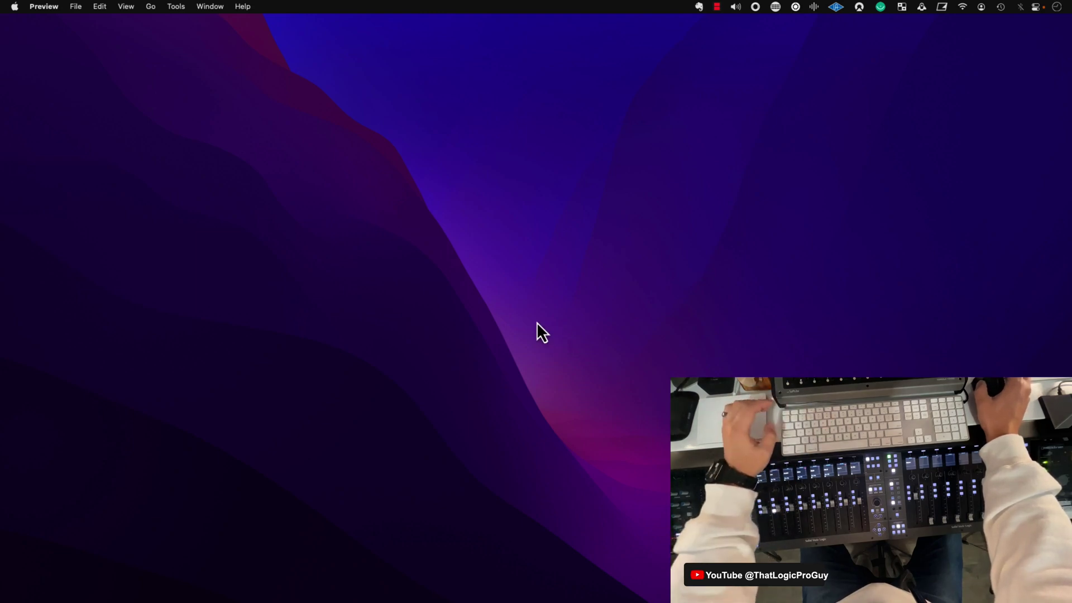
In Finder, open the Logic Pro templates folder inside __BACK-UP, enlarge the window and point out com.apple.logic10.plist and com.apple.logic.pro.cs
left_click(717, 8)
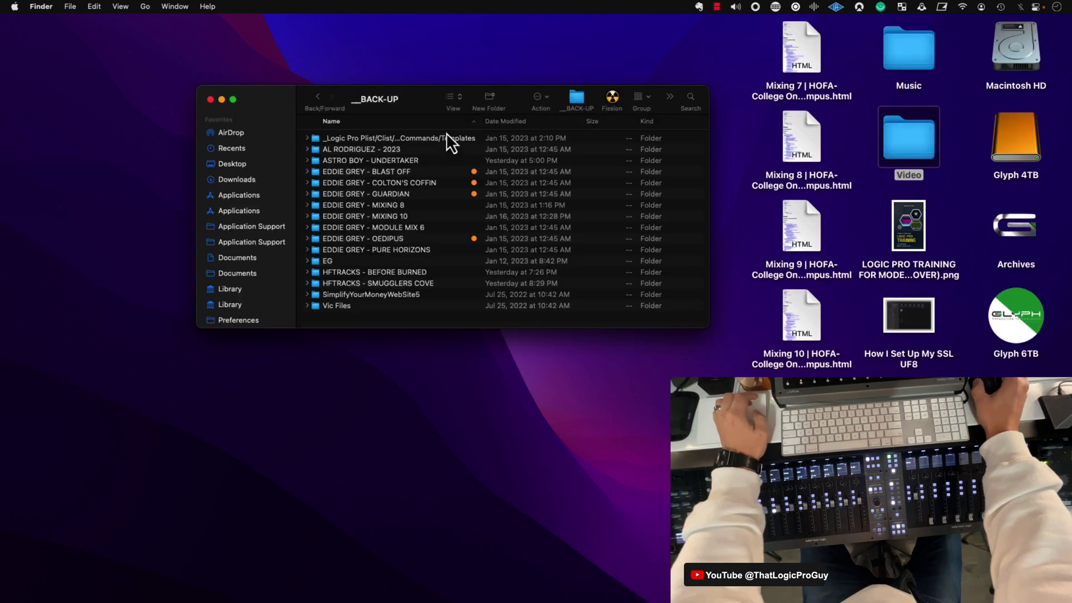
double_click(443, 138)
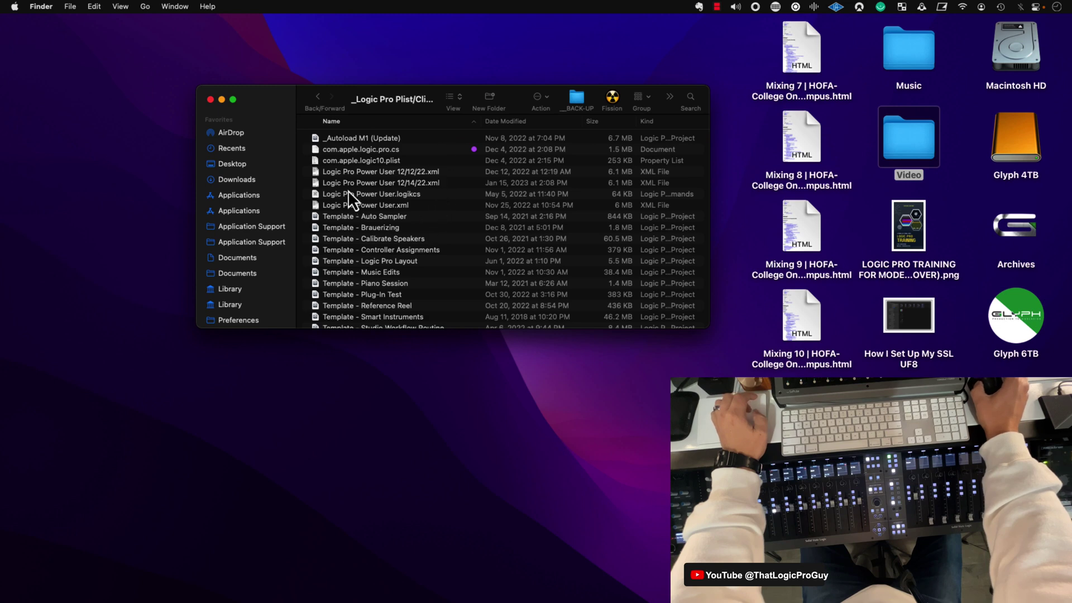
scroll(366, 274, "down", 2)
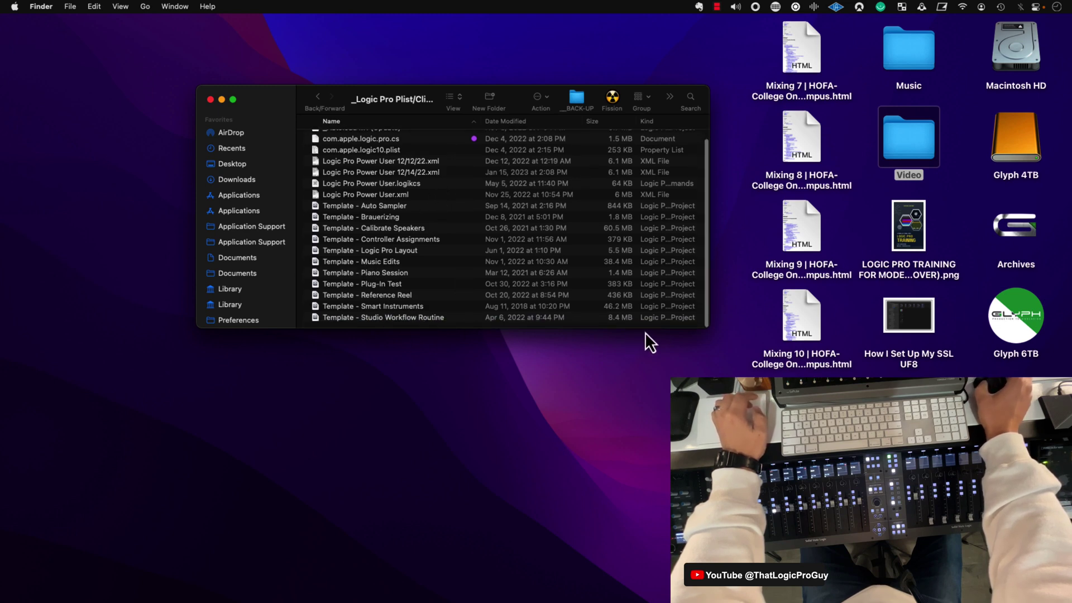
left_click_drag(709, 330, 771, 488)
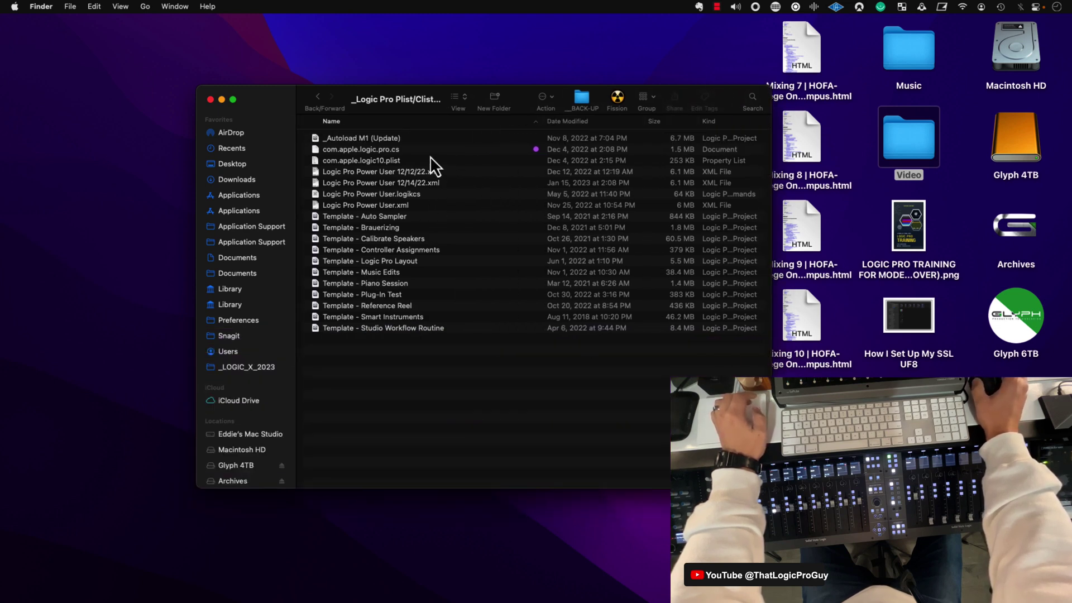
left_click(404, 160)
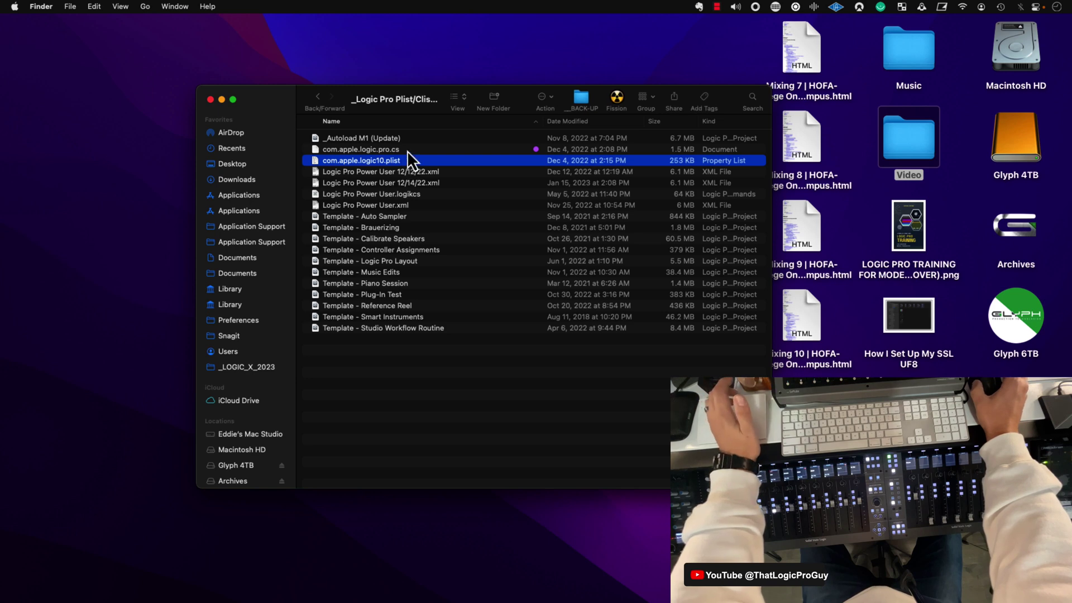
left_click(403, 153)
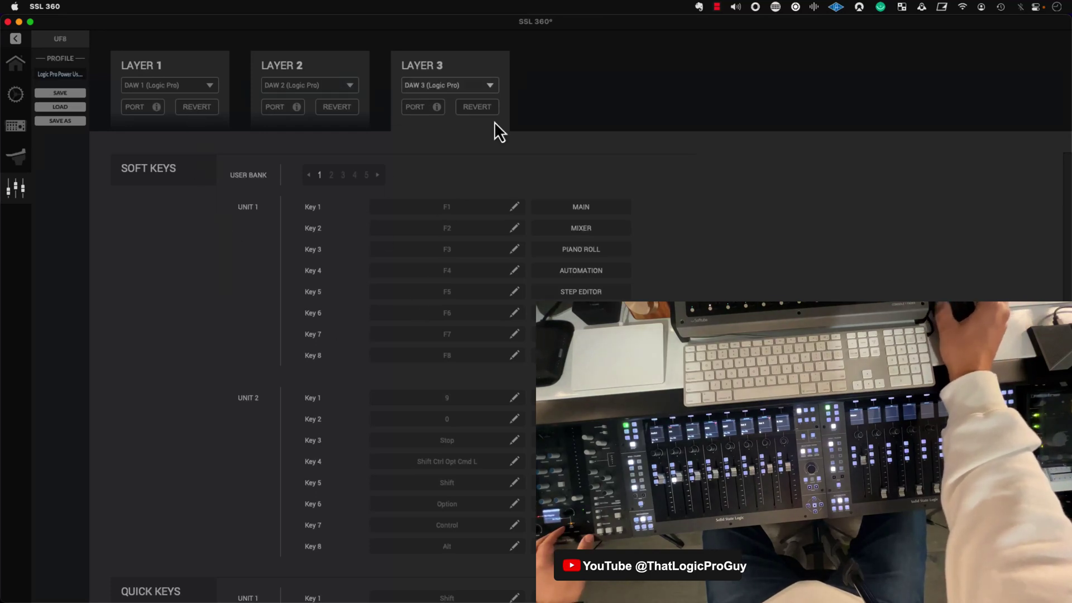
In SSL 360, switch Layer 3 to Plugin Mixer and back to DAW 3 (Logic Pro)
left_click(448, 86)
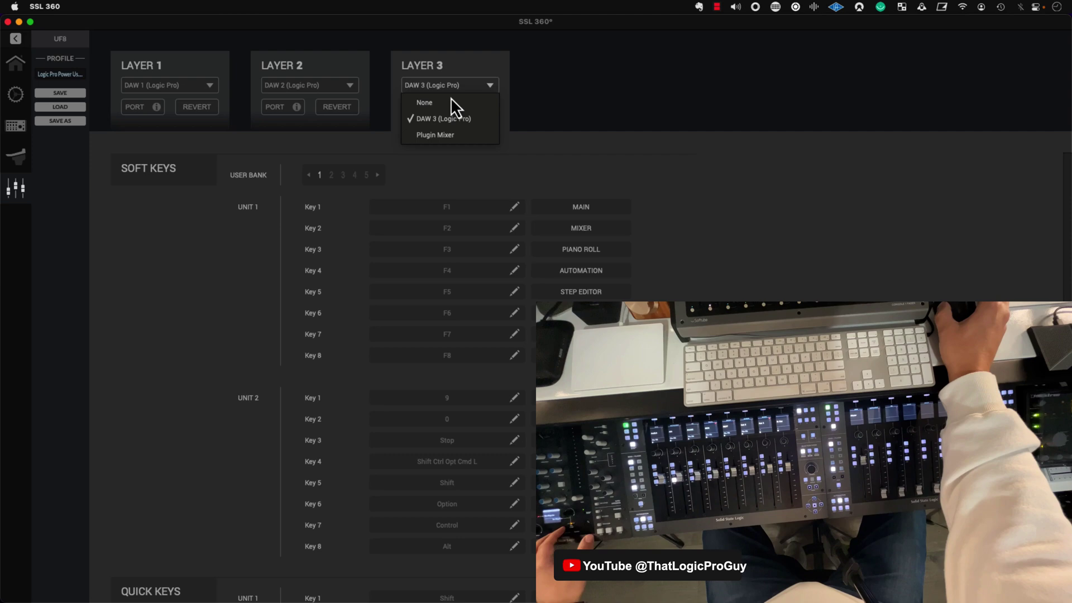
left_click(447, 135)
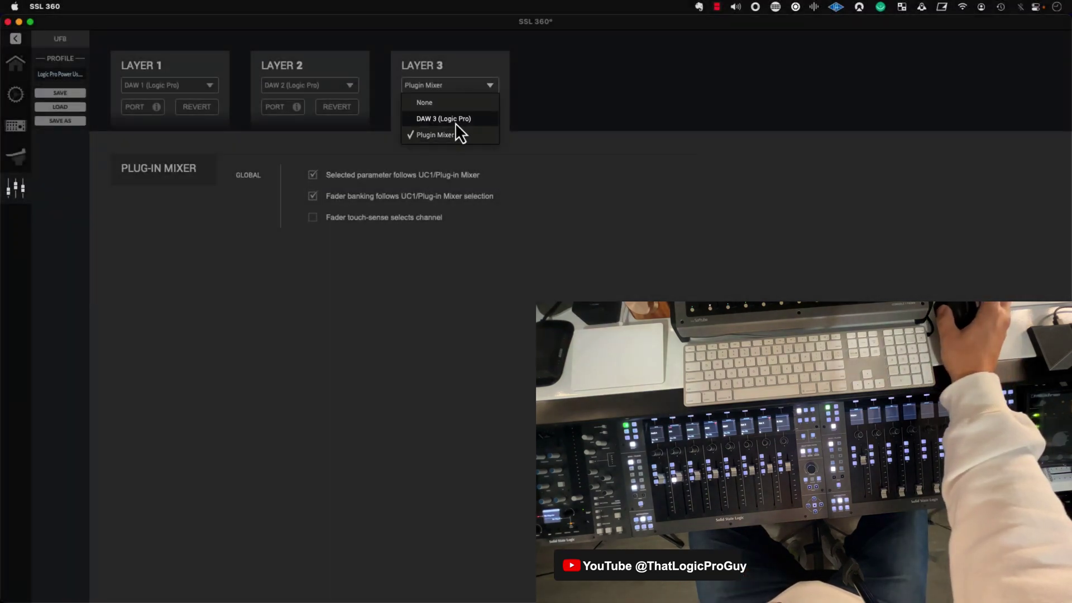
left_click(455, 119)
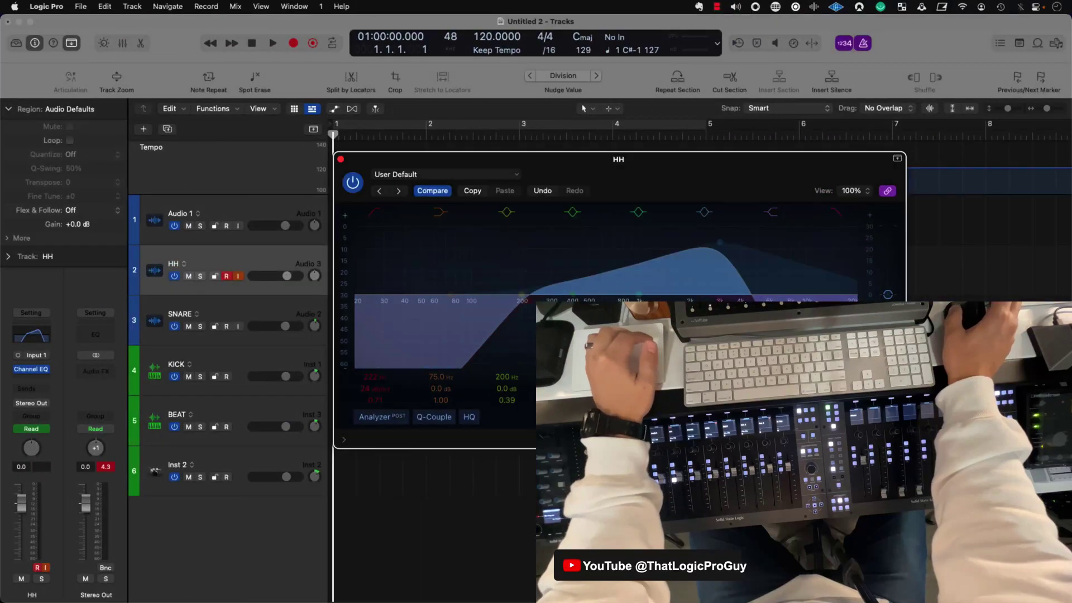
Switch to Logic Pro and view the Channel EQ window of the HH track
left_click_drag(665, 186, 663, 167)
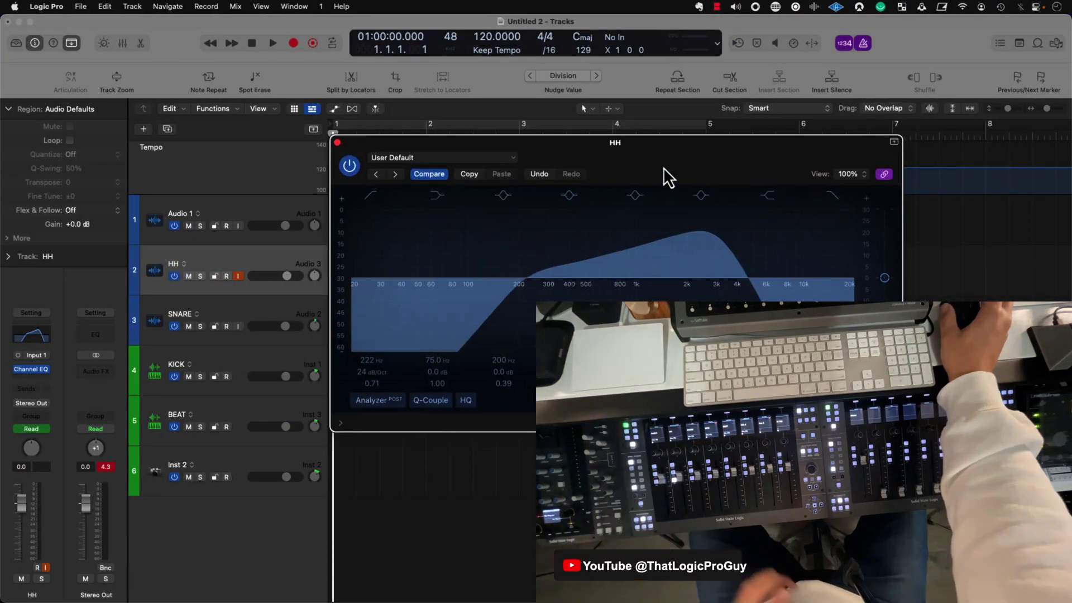